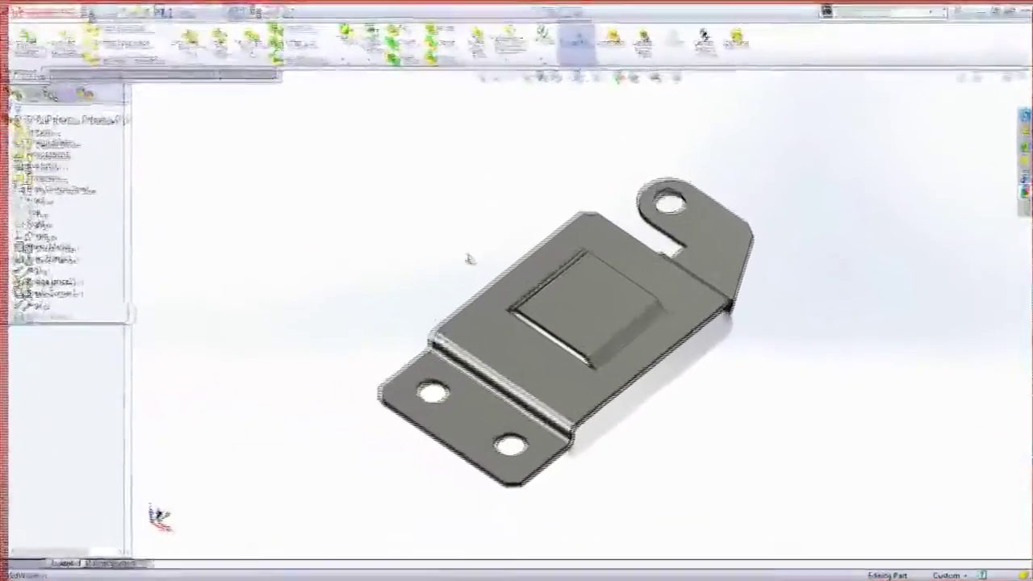
Step: Show the base flange's dimensions on the bracket and try to reposition the outer end of the tab's 50 mm dimension
middle_drag(724, 406, 723, 334)
middle_drag(460, 96, 465, 266)
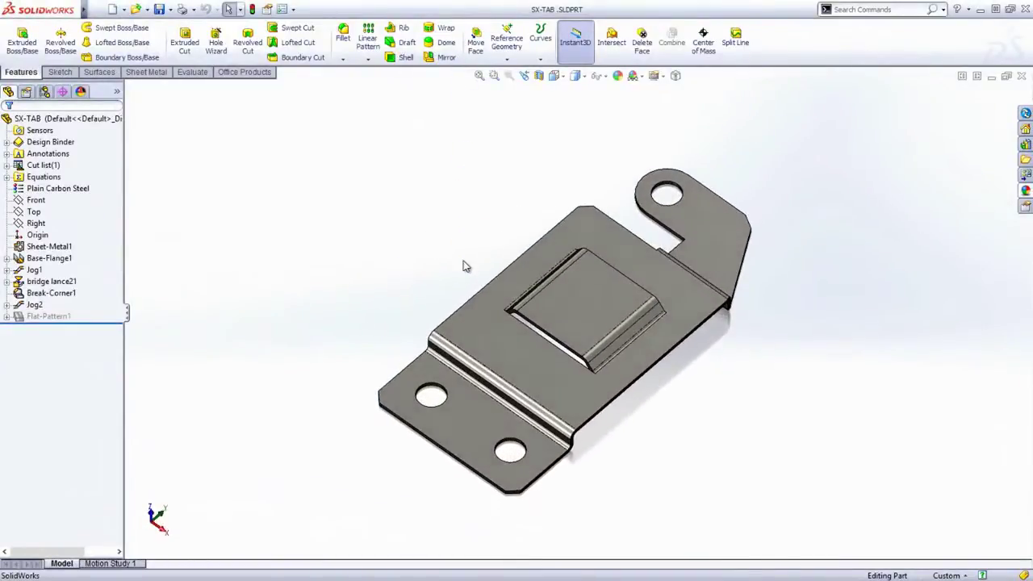
click(599, 243)
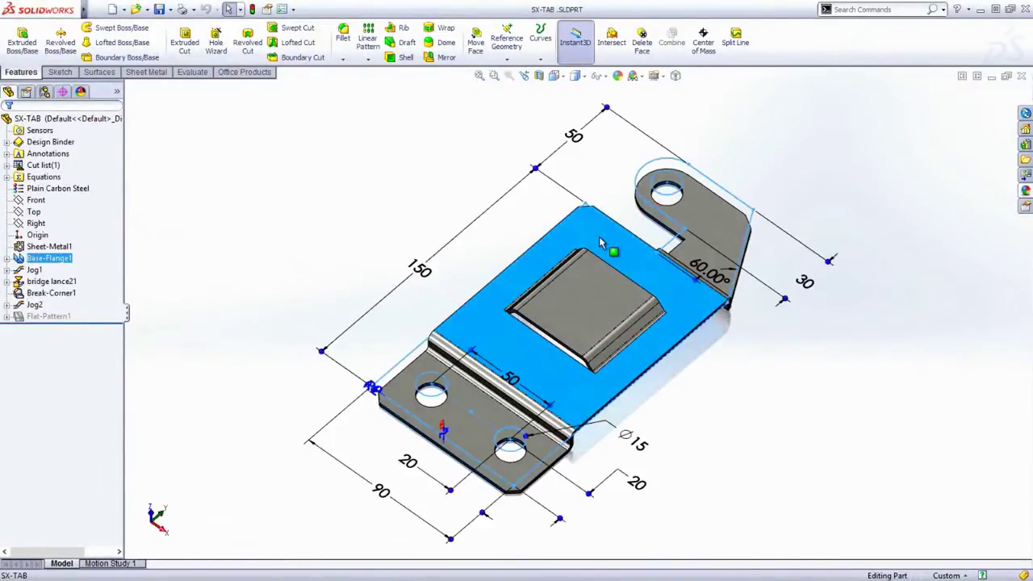
ctrl+middle_drag(600, 242, 577, 305)
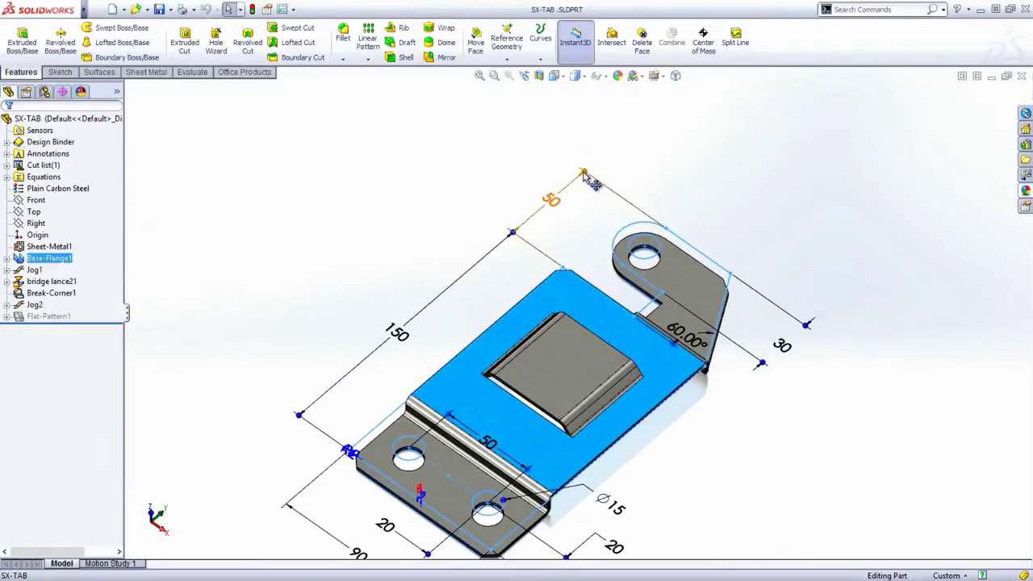
mouse_move(583, 171)
mouse_down()
mouse_move(605, 179)
mouse_move(574, 170)
mouse_up()
click(573, 169)
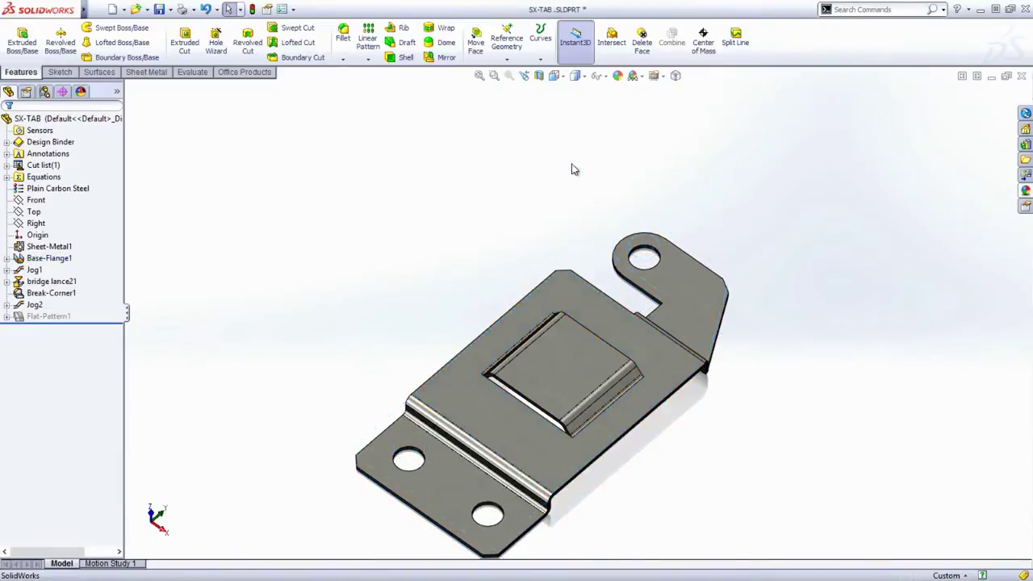
Step: Edit the base flange's sketch and reattach the upper end of the 50 mm vertical dimension to the tab hole's center
click(594, 304)
click(646, 255)
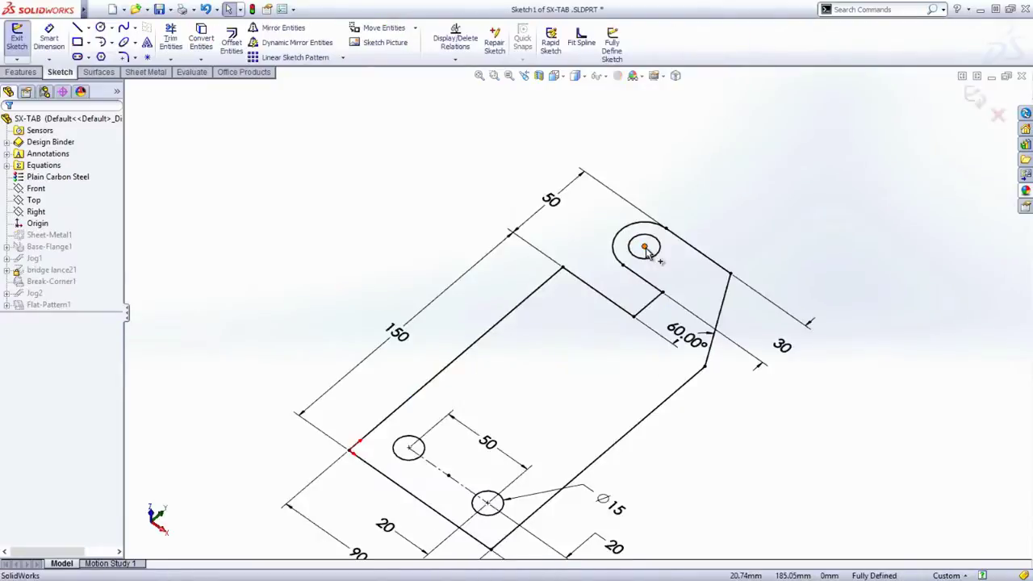
ctrl+middle_drag(618, 295, 618, 296)
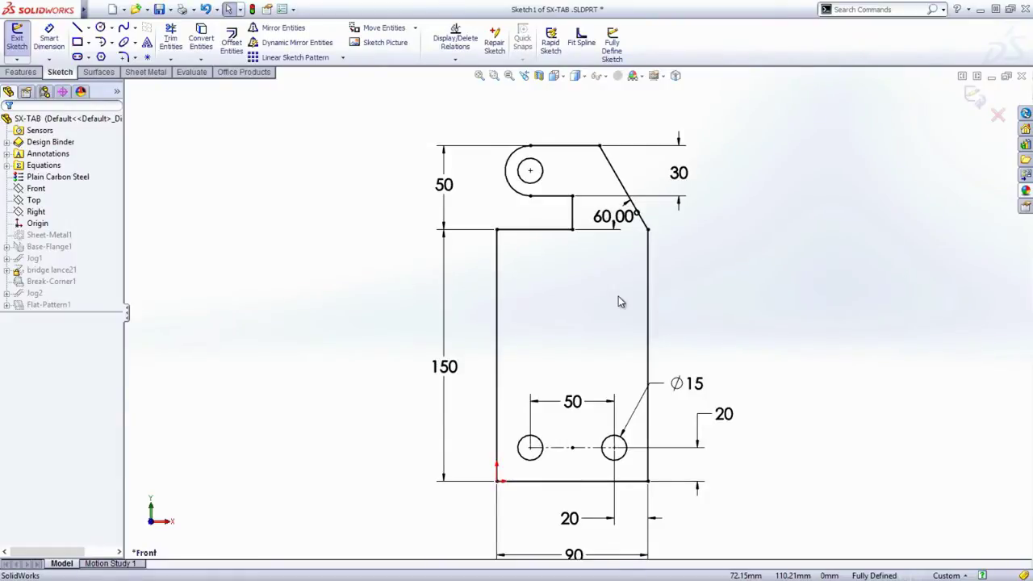
click(449, 187)
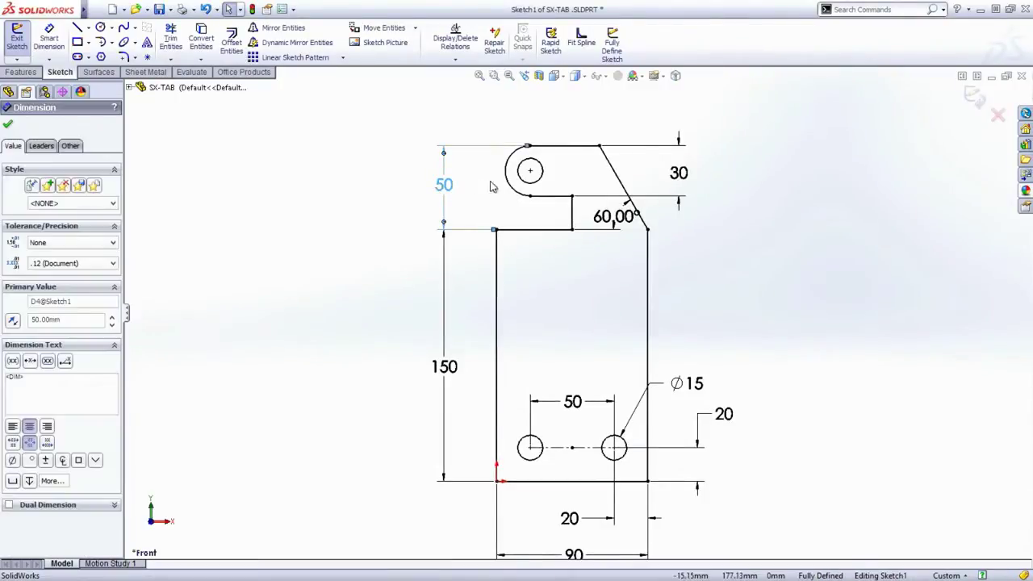
drag(527, 146, 531, 177)
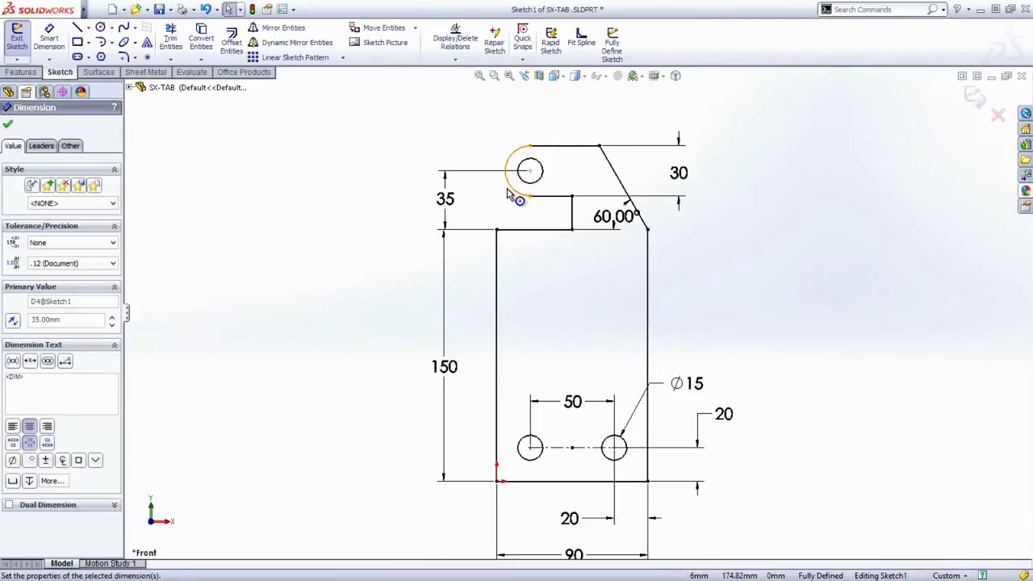
key(Escape)
Step: Dimension the horizontal distance from the plate's left edge to the tab hole, leaving the dimension driving
right_drag(481, 190, 486, 143)
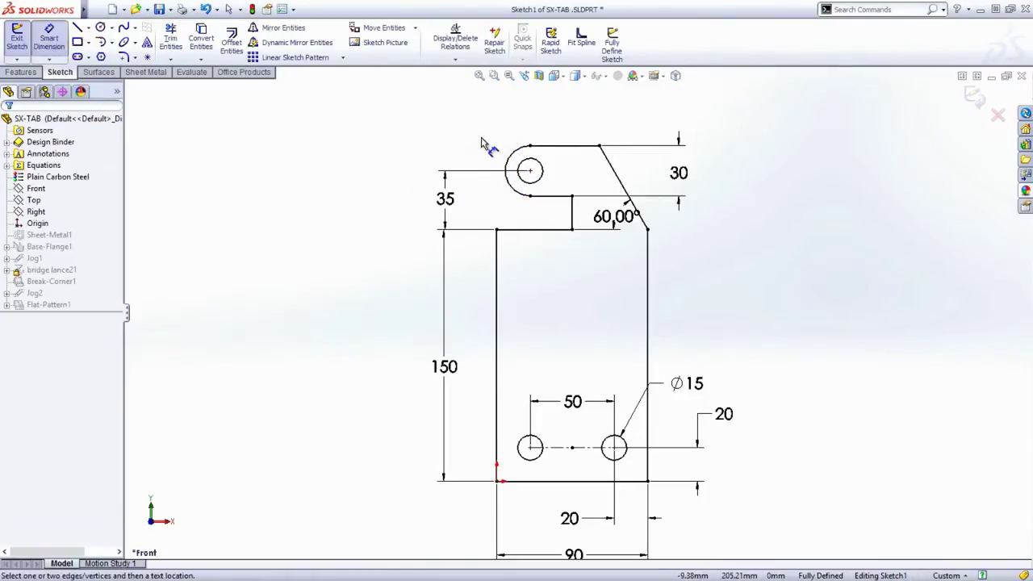
click(498, 244)
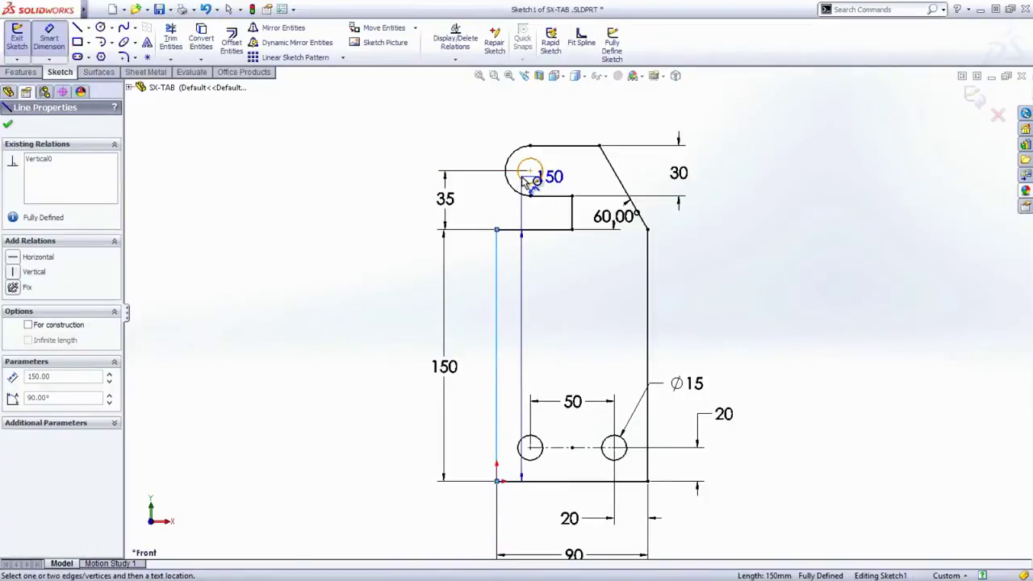
click(526, 173)
click(463, 117)
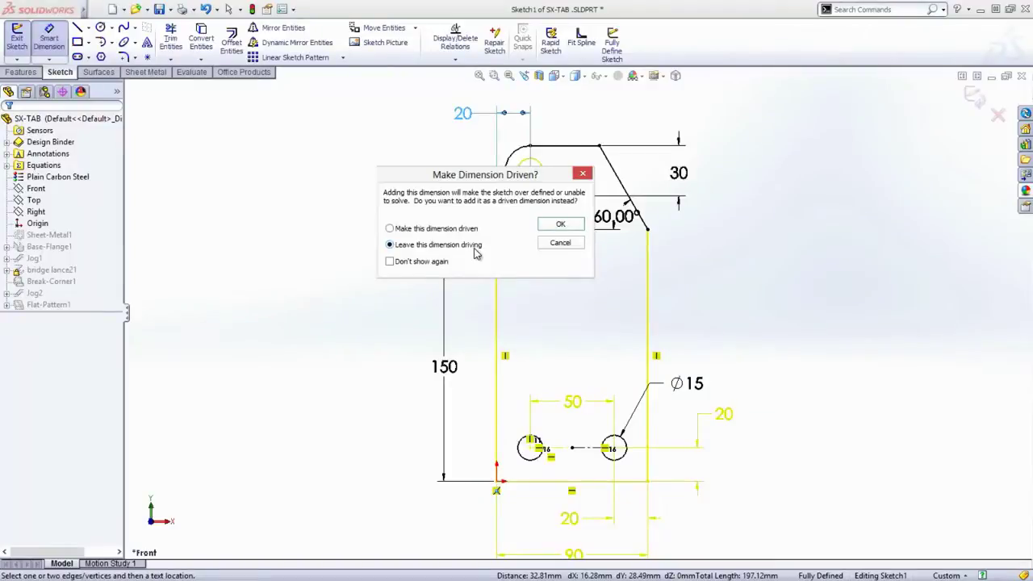
click(554, 224)
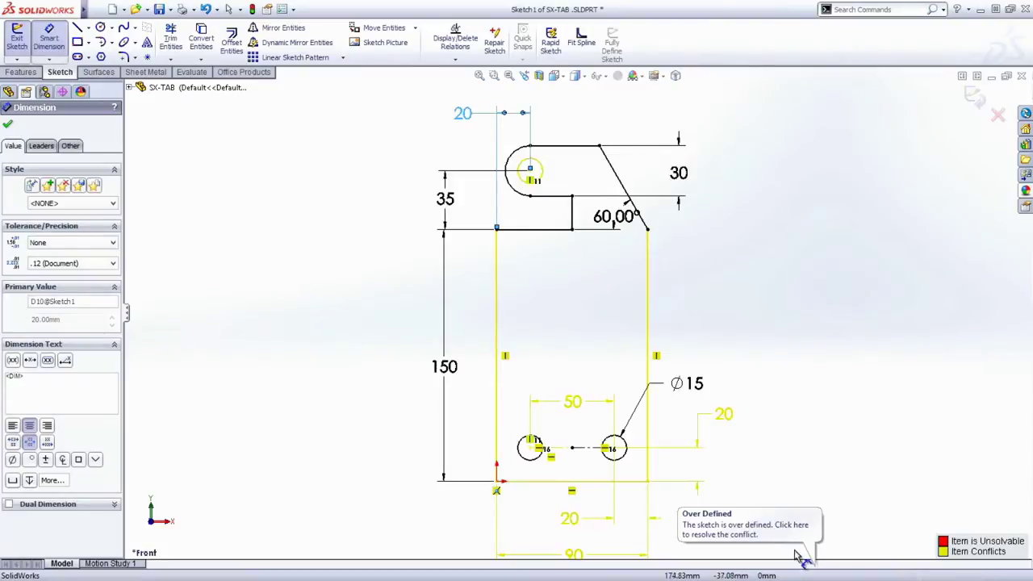
Step: Diagnose the over-defined sketch with SketchXpert and accept the solution that deletes the Vertical11 relation between the tab hole and lower hole
click(819, 574)
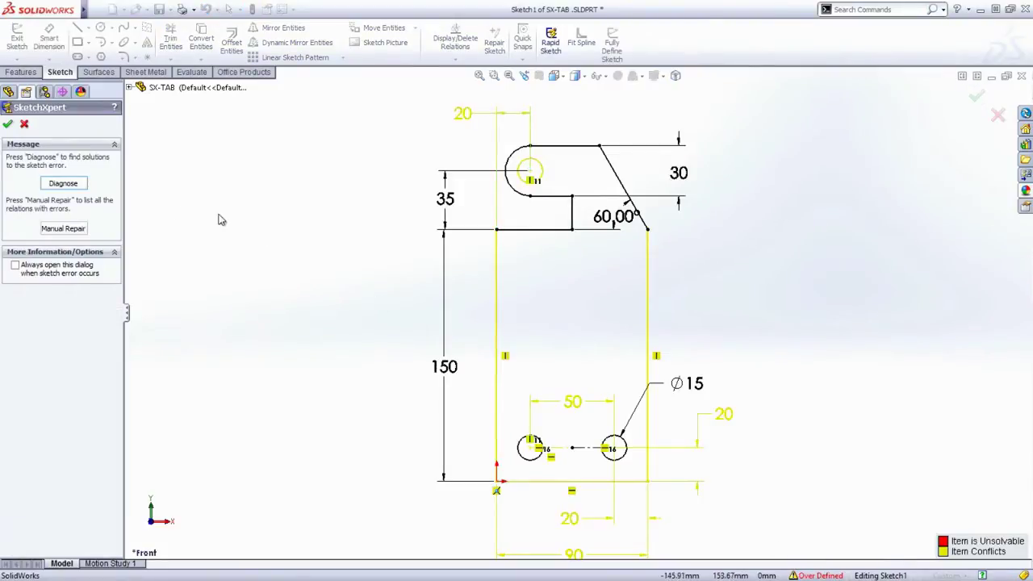
click(64, 184)
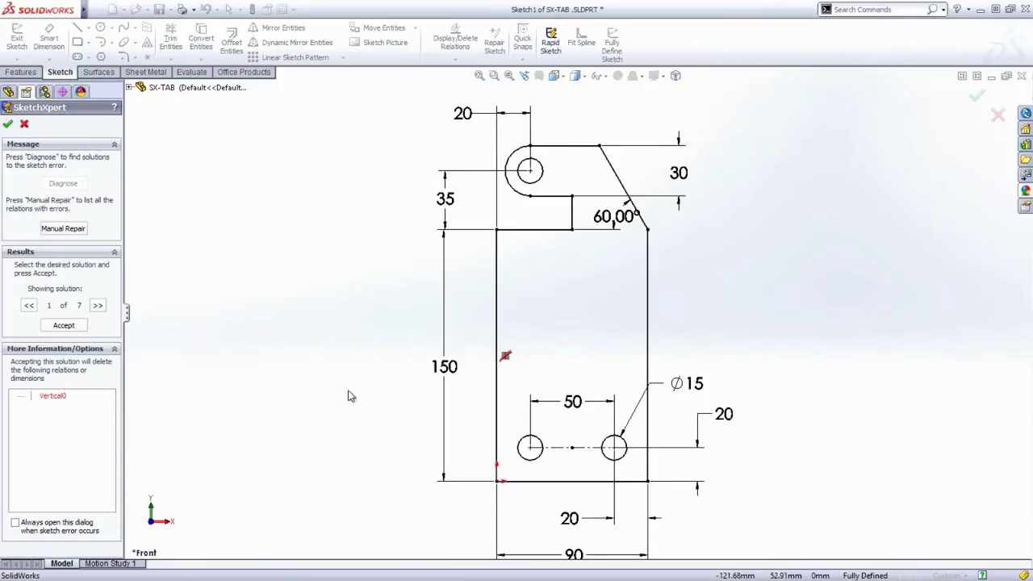
click(98, 305)
click(97, 305)
click(97, 306)
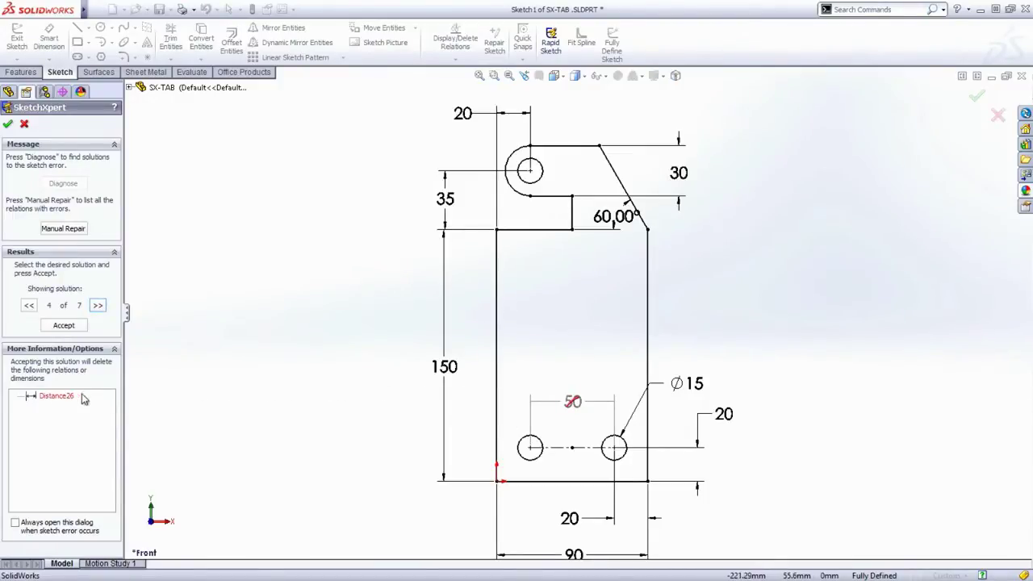
click(98, 306)
click(97, 306)
click(97, 306)
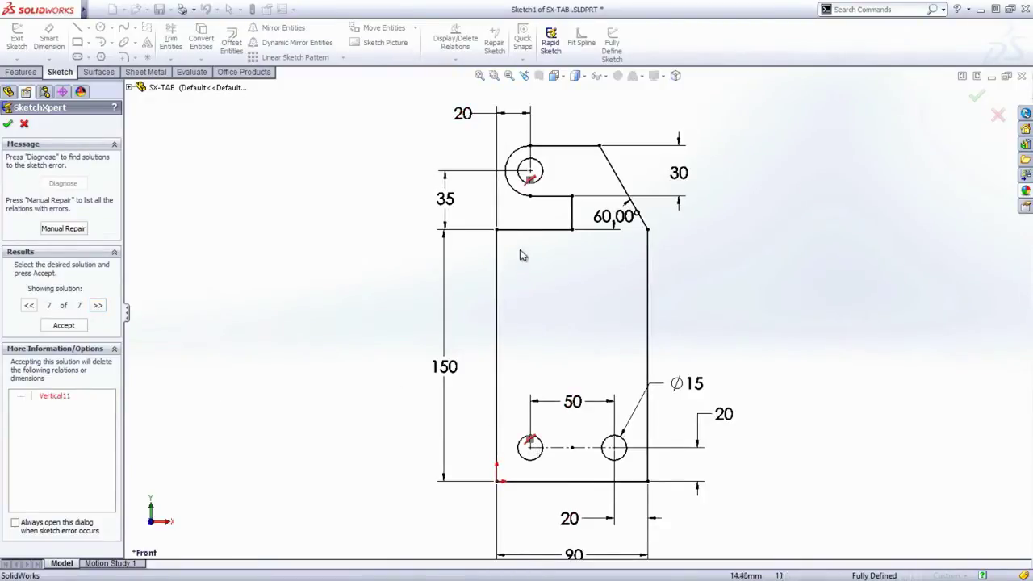
click(65, 325)
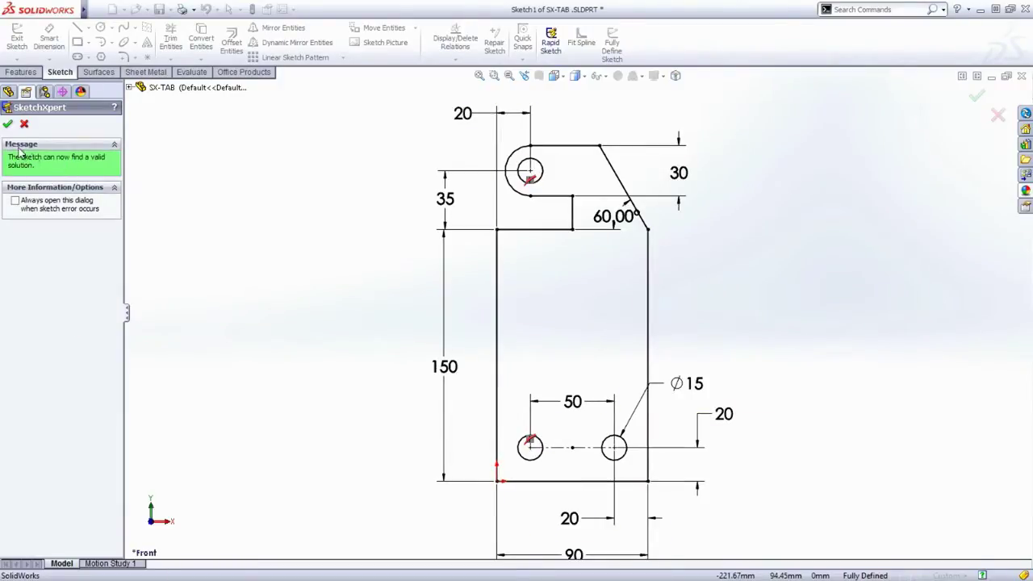
click(7, 125)
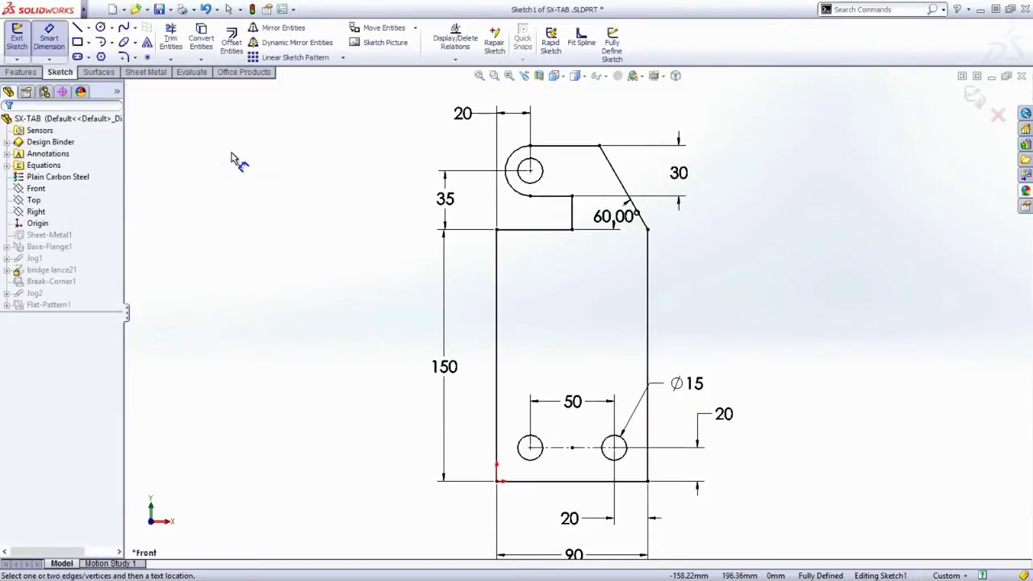
Step: Dimension the horizontal distance from the plate's left edge to the notch's short vertical line, leaving the dimension driving
click(497, 242)
click(571, 218)
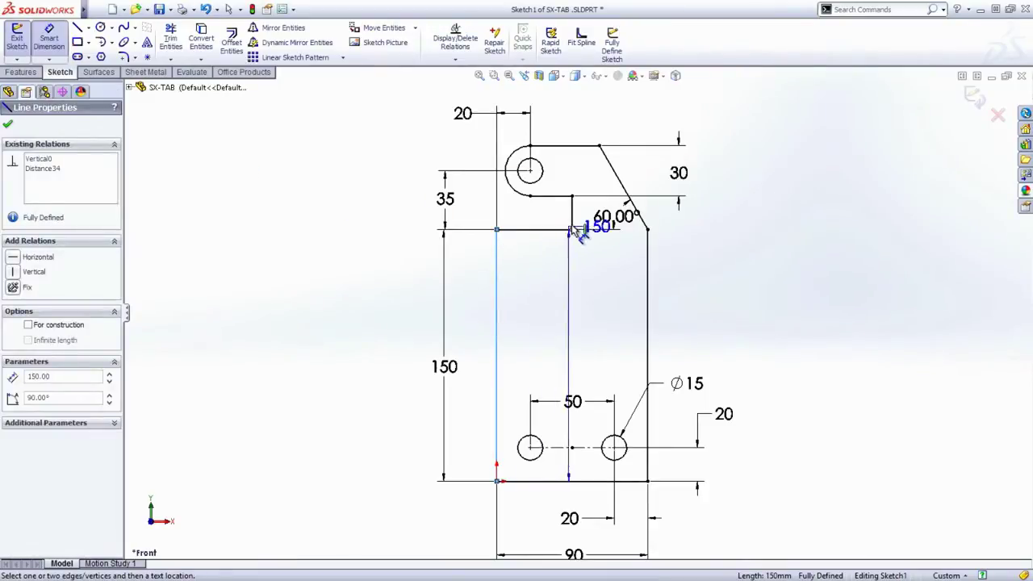
click(539, 100)
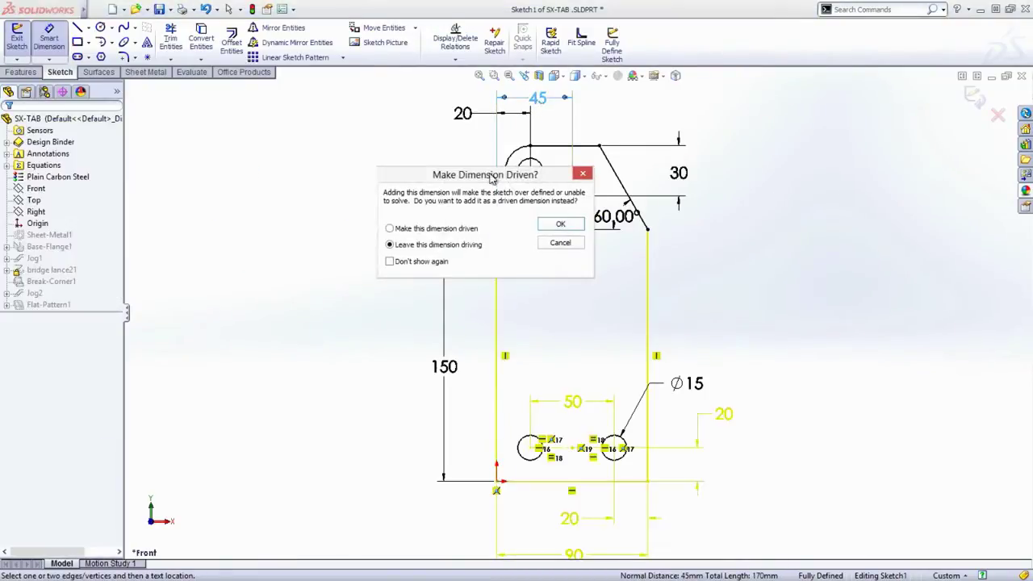
click(558, 224)
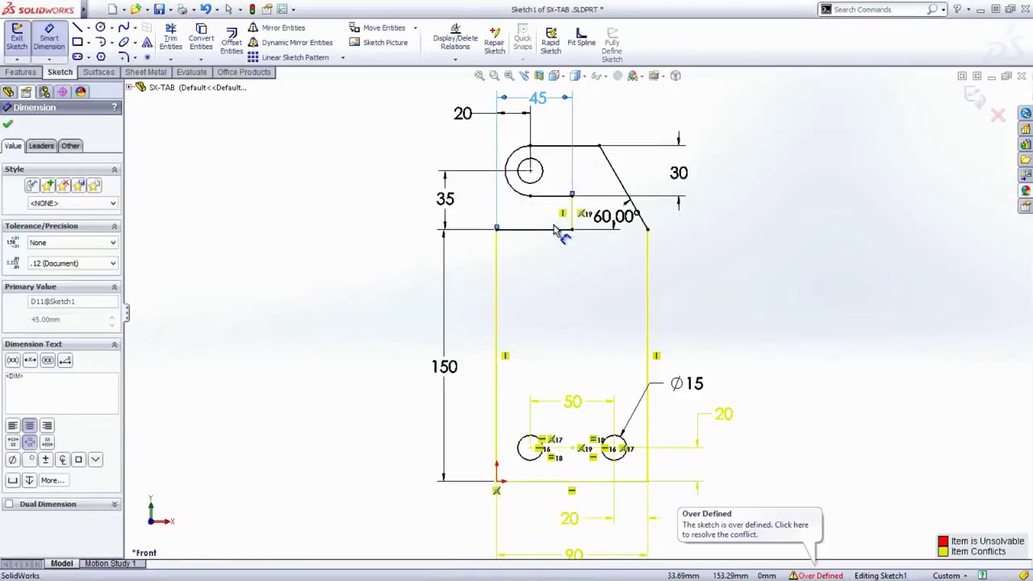
Step: Diagnose the over-defined sketch again and accept the SketchXpert solution that deletes the Coincident19 relation
click(820, 575)
click(65, 184)
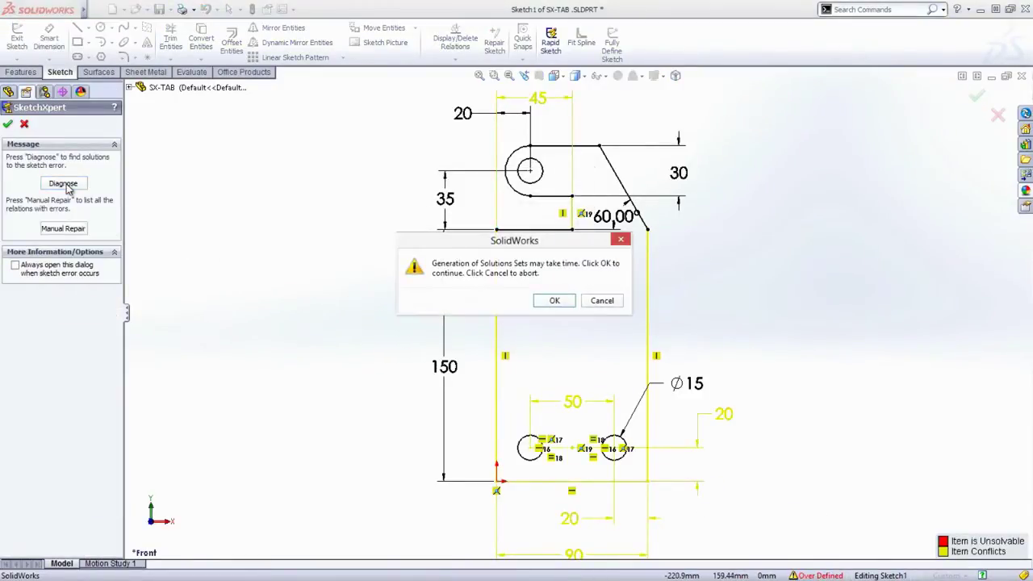
click(555, 301)
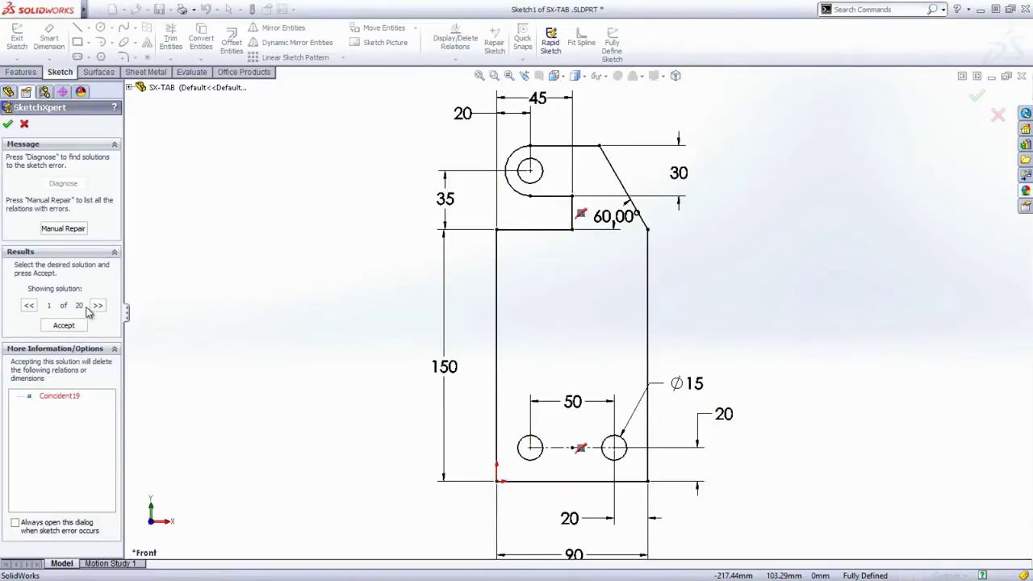
click(68, 398)
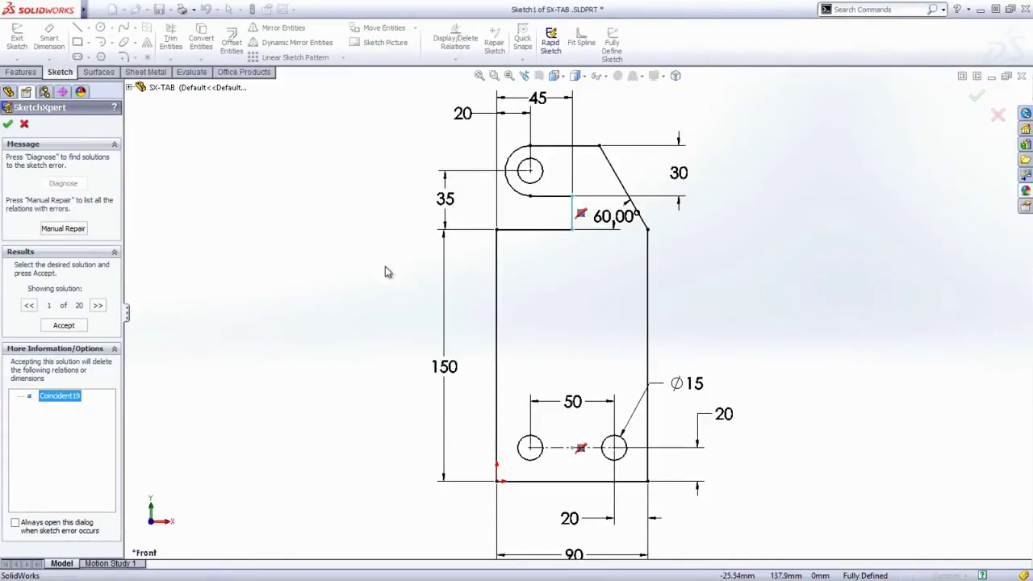
click(69, 325)
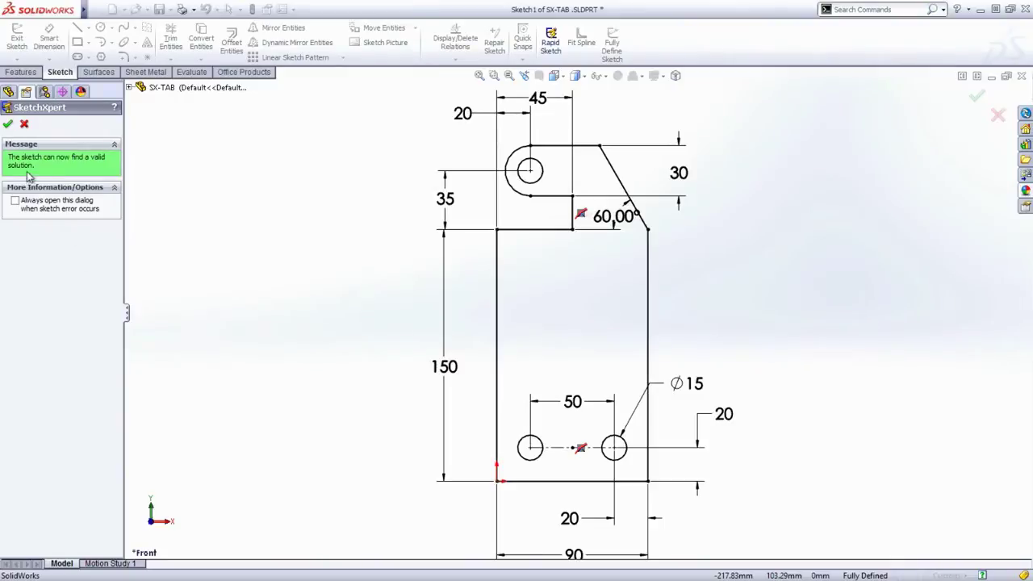
click(8, 125)
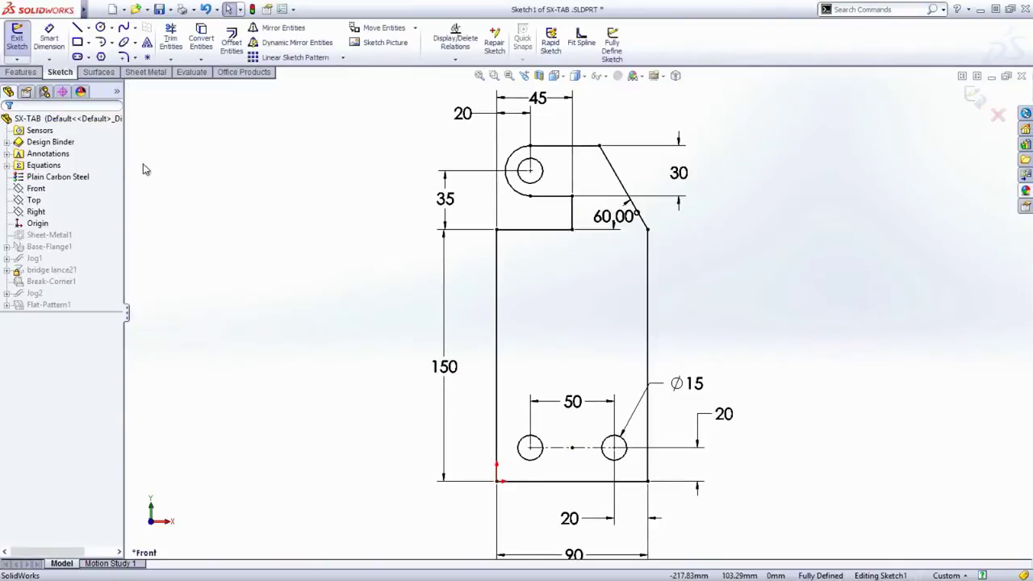
Step: Rebuild the bracket with the edited sketch and switch to the Clamp.SLDPRT document
key(ctrl+b)
mouse_move(567, 370)
middle_down()
mouse_move(526, 258)
mouse_move(604, 311)
middle_up()
scroll(608, 314, down, 3)
key(ctrl+Tab)
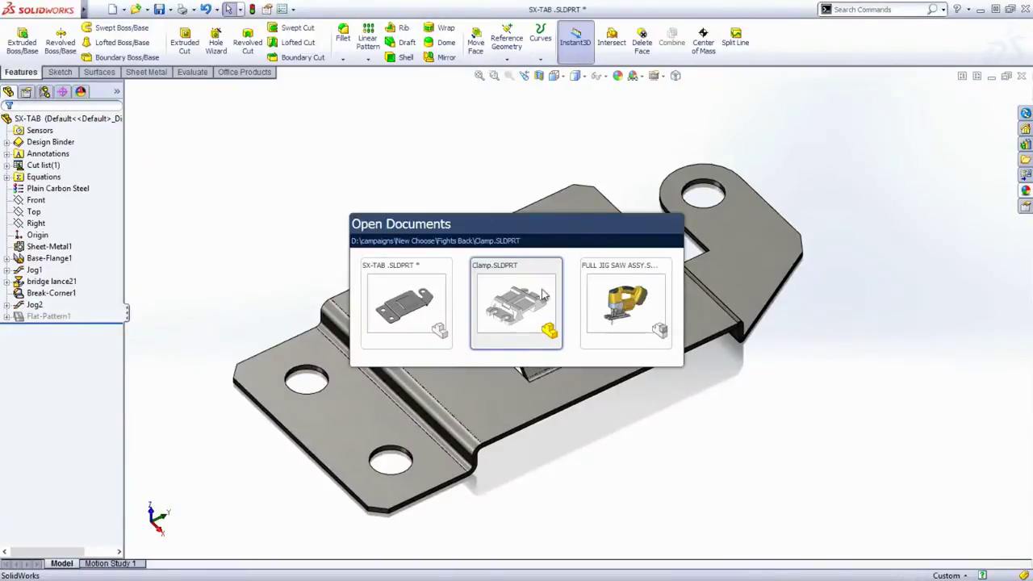
click(517, 298)
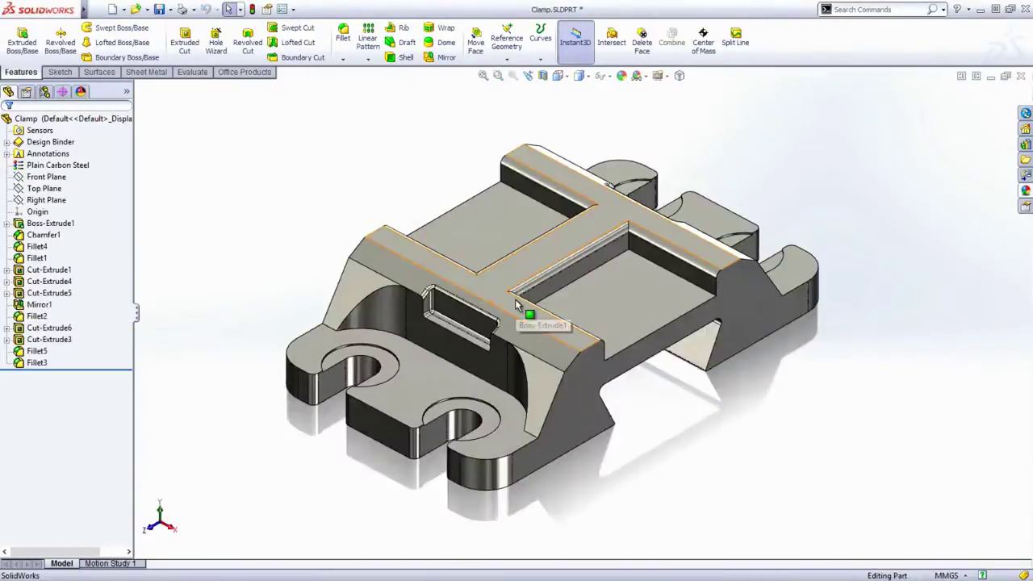
Step: Examine the three edges meeting at the top of the curved cutout beside the clamp's front slot
key(z)
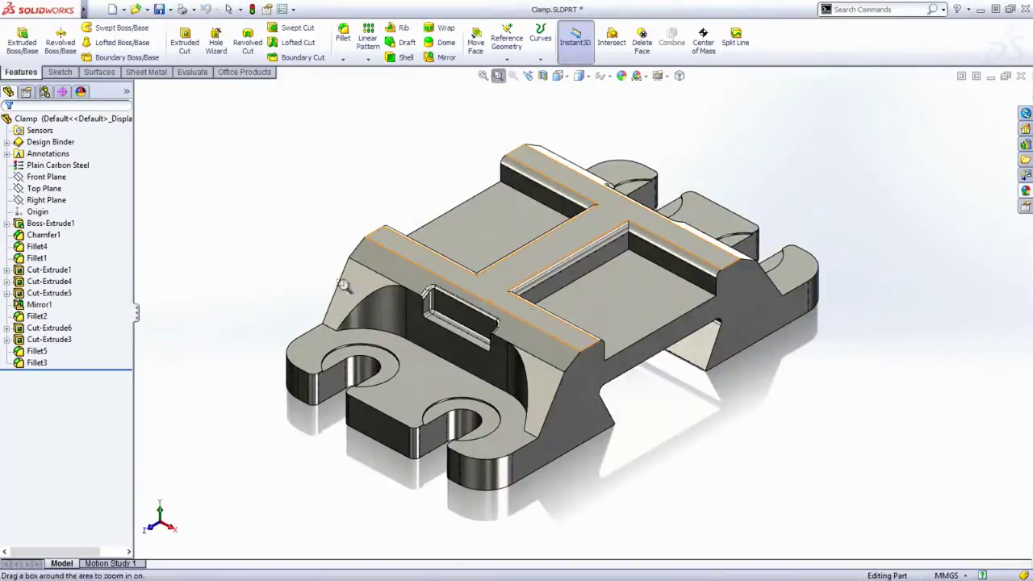
drag(342, 284, 475, 362)
key(Escape)
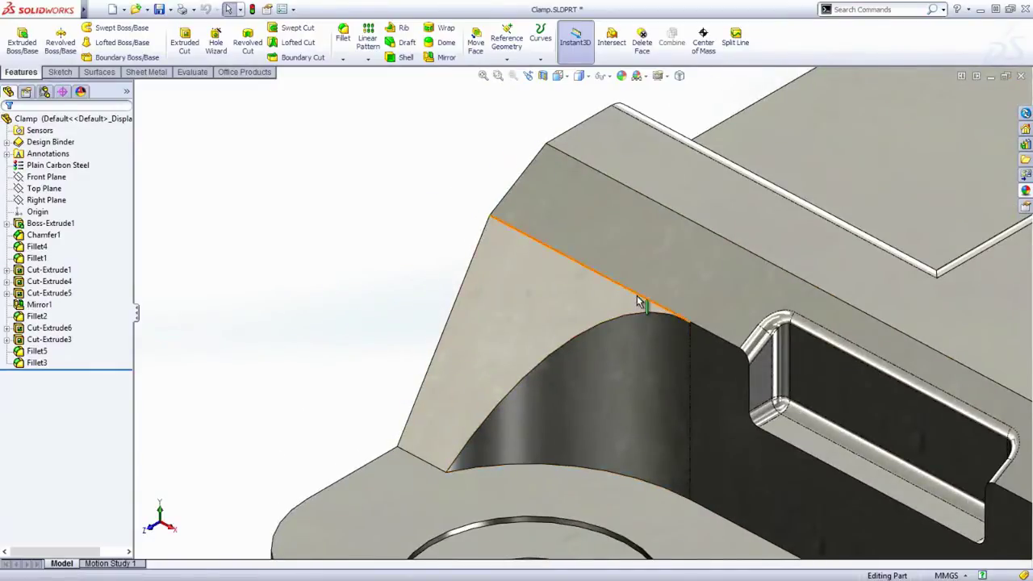
click(637, 296)
ctrl+click(641, 313)
ctrl+click(700, 328)
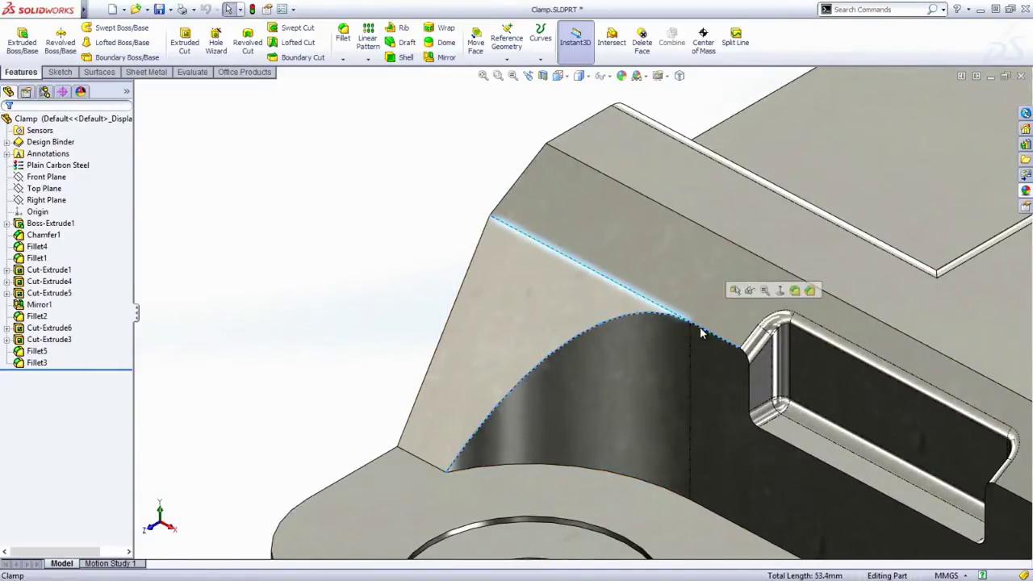
key(Escape)
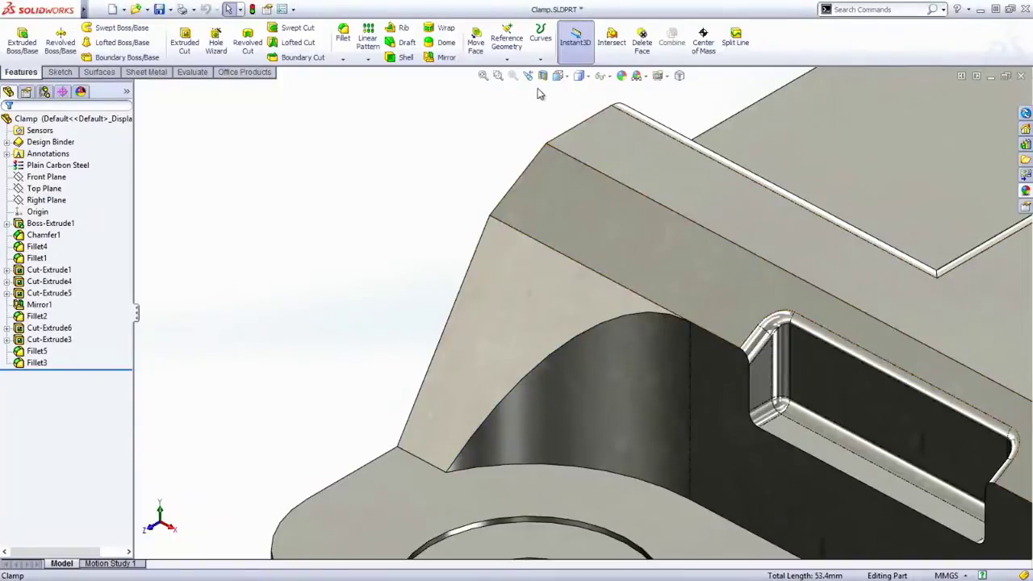
key(f)
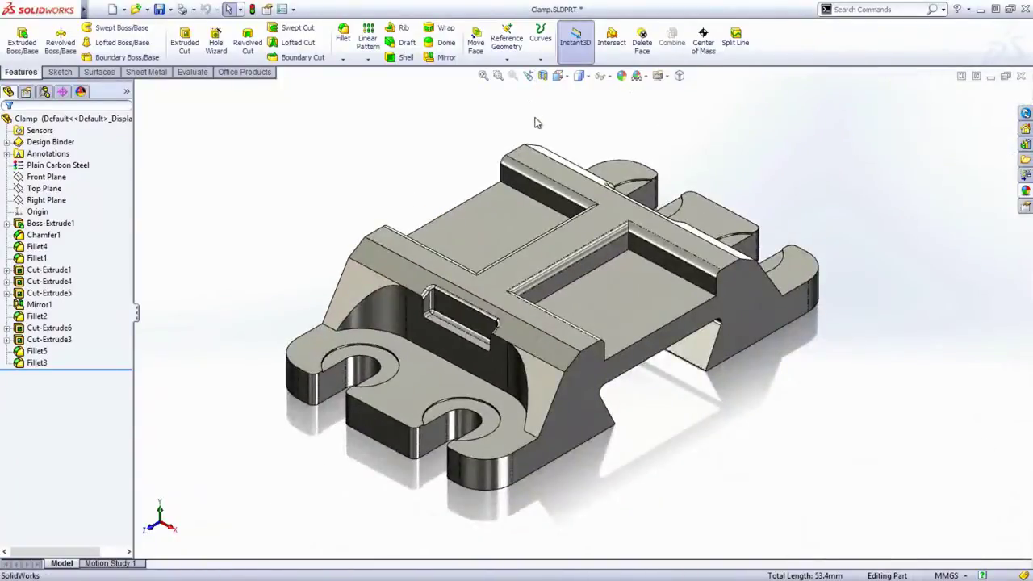
Step: Fillet the clamp with a 1.00 mm radius using FilletXpert, picking suggested edge groups from a pocket-floor inner edge and its outer edge
right_drag(534, 118, 535, 168)
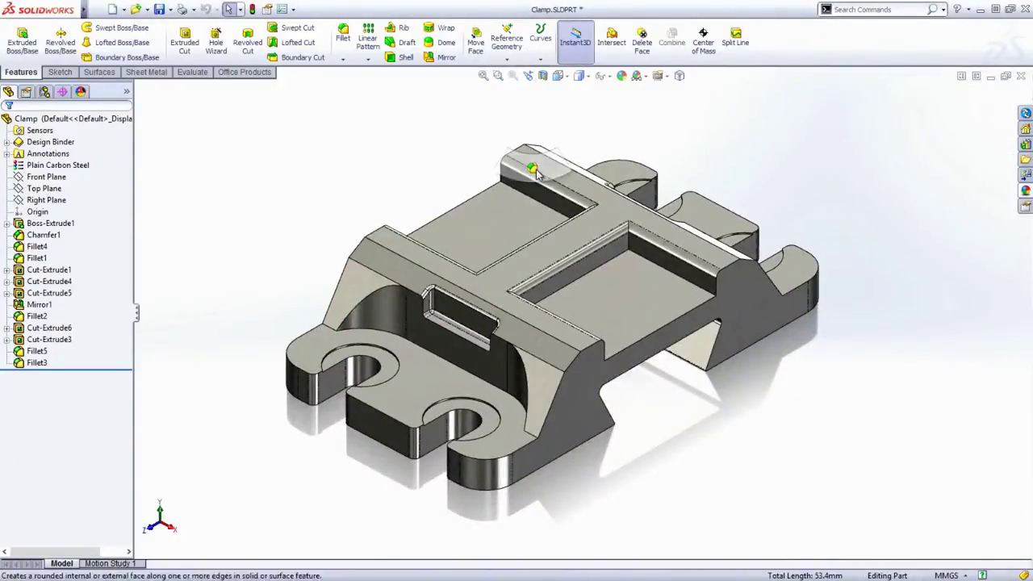
click(572, 284)
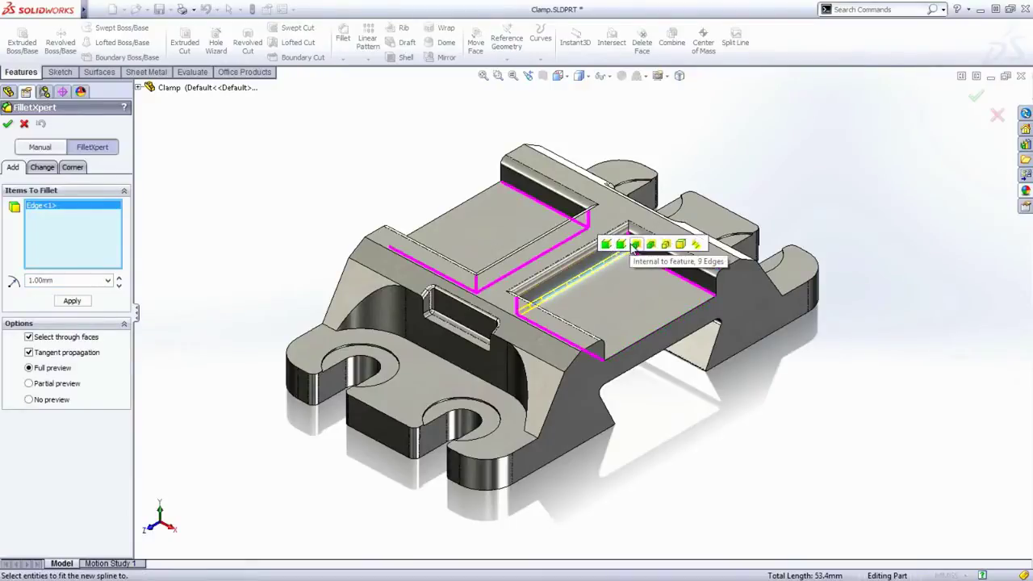
click(695, 245)
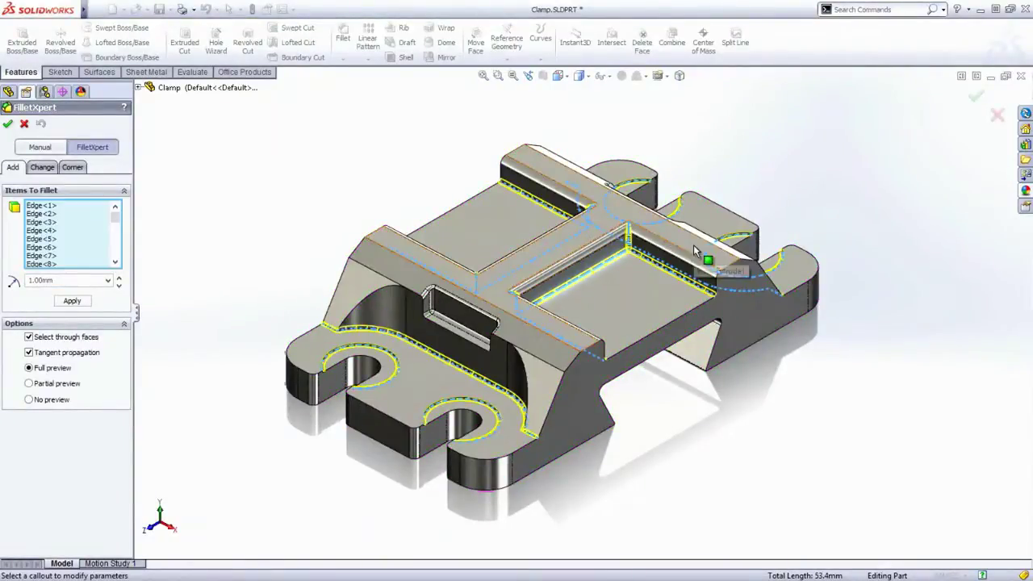
click(639, 345)
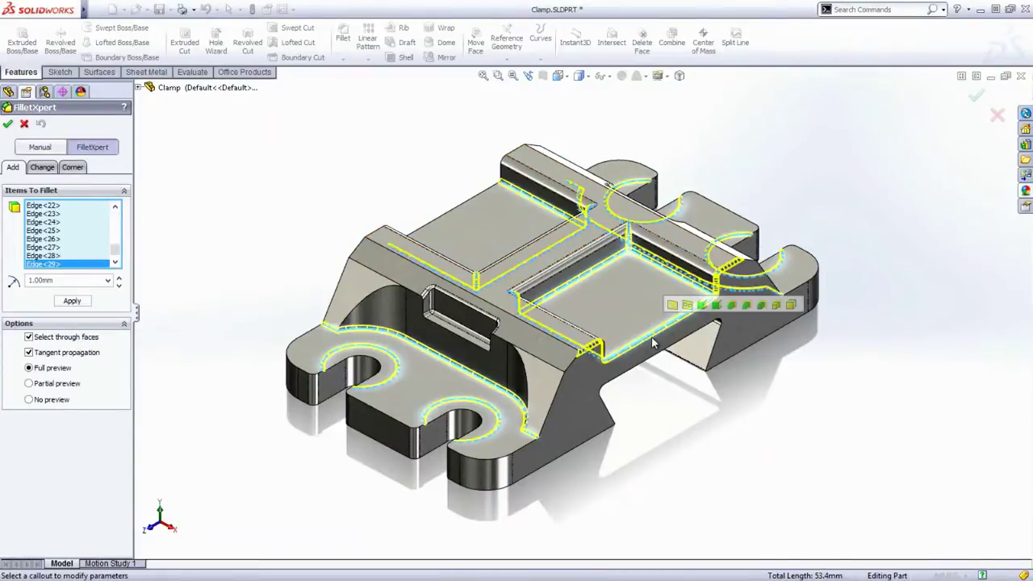
click(788, 306)
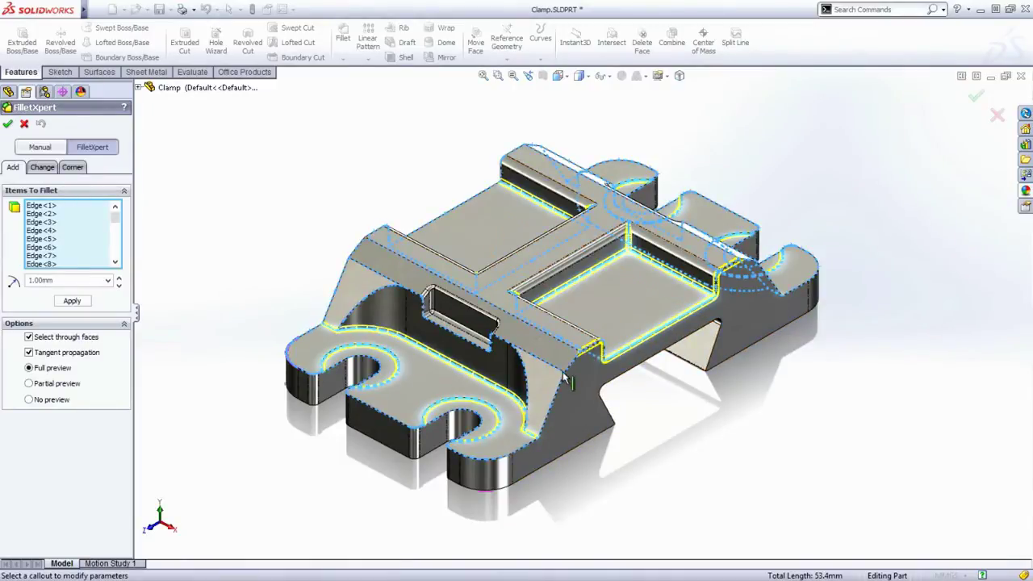
right_click(642, 397)
click(674, 458)
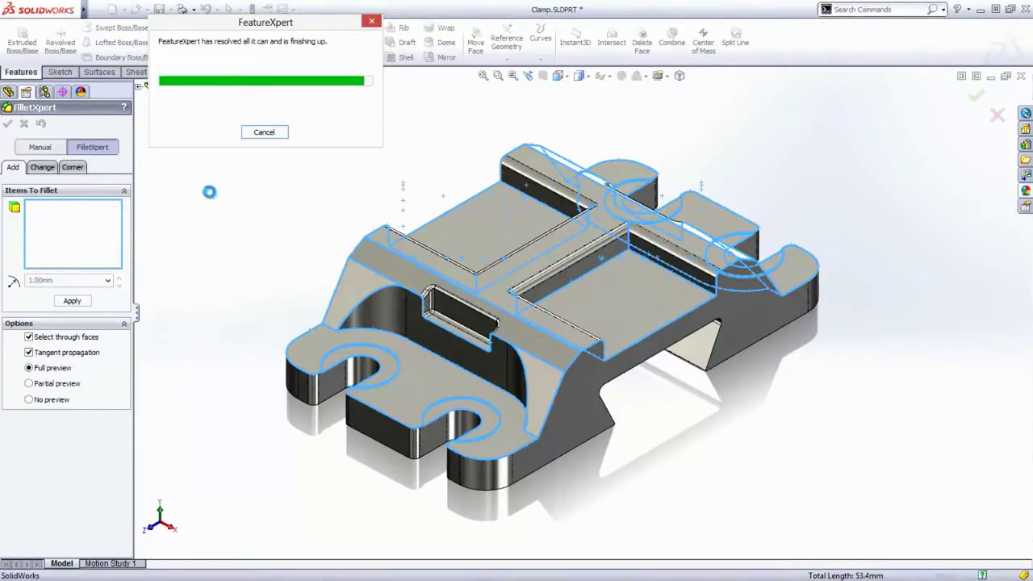
Step: Examine the new fillets around the curved cutout and which edges Fillet12, Fillet11 and Fillet10 cover
key(z)
drag(273, 221, 498, 371)
key(Escape)
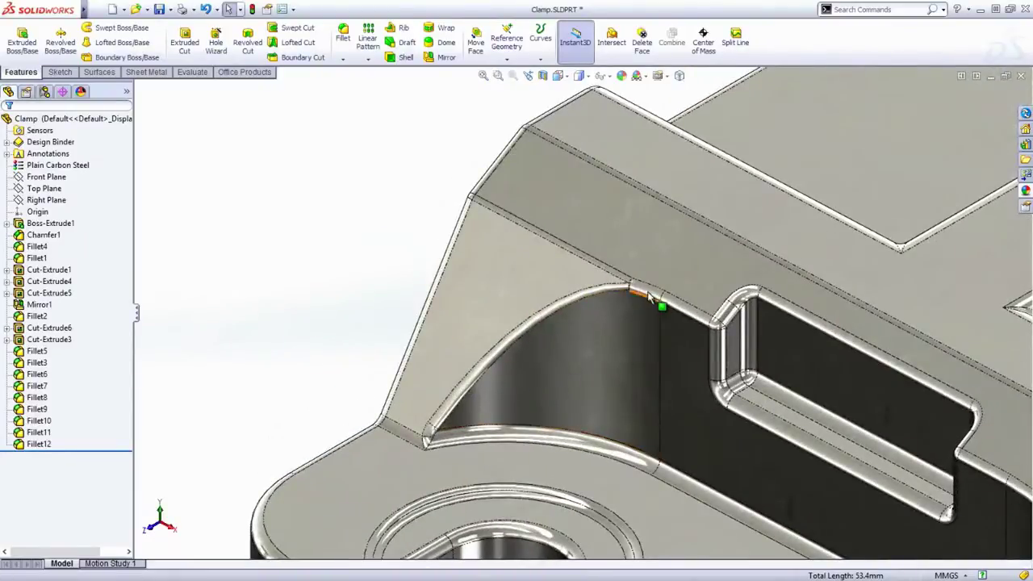
click(645, 288)
click(617, 276)
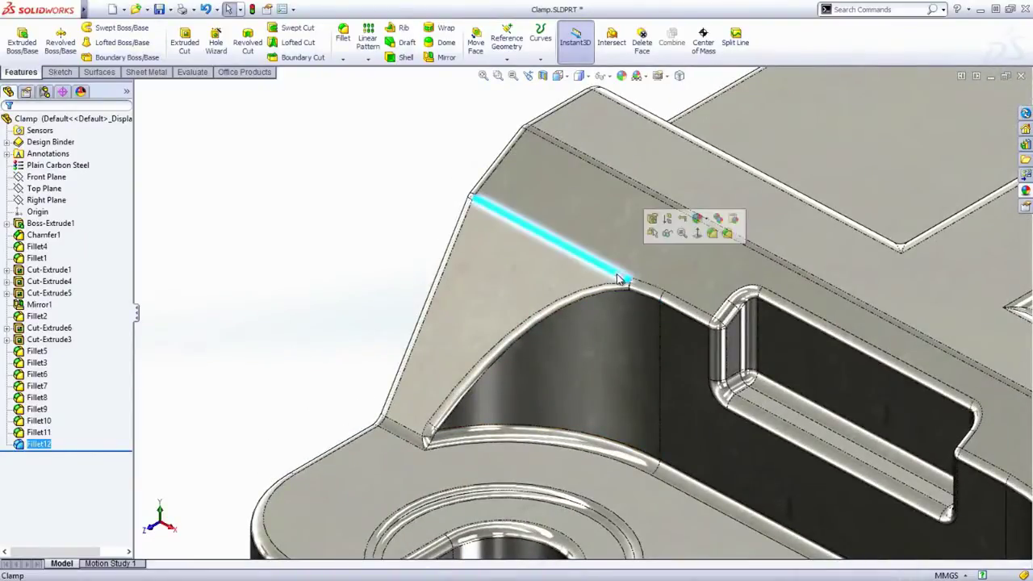
click(597, 297)
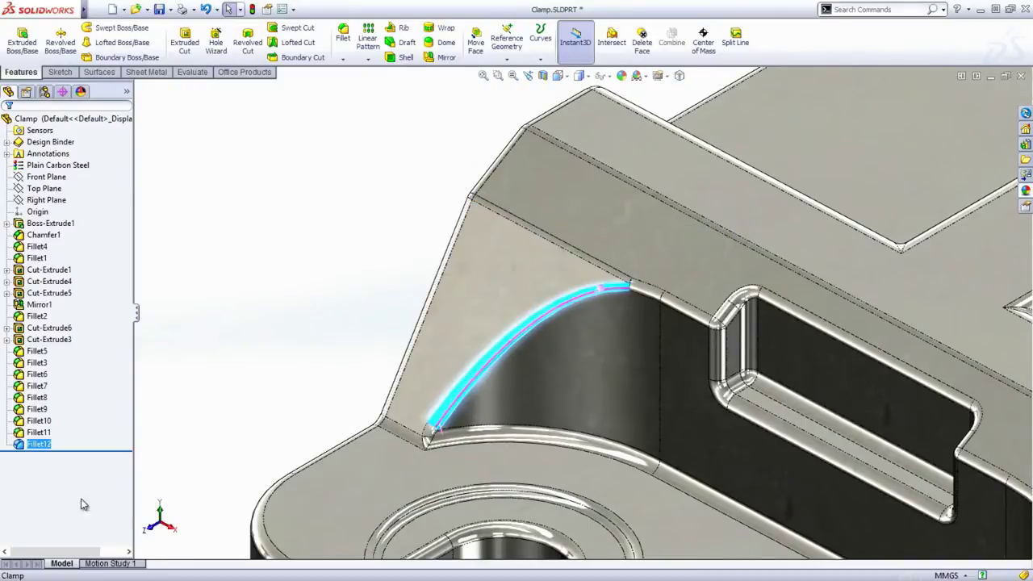
click(40, 445)
click(35, 433)
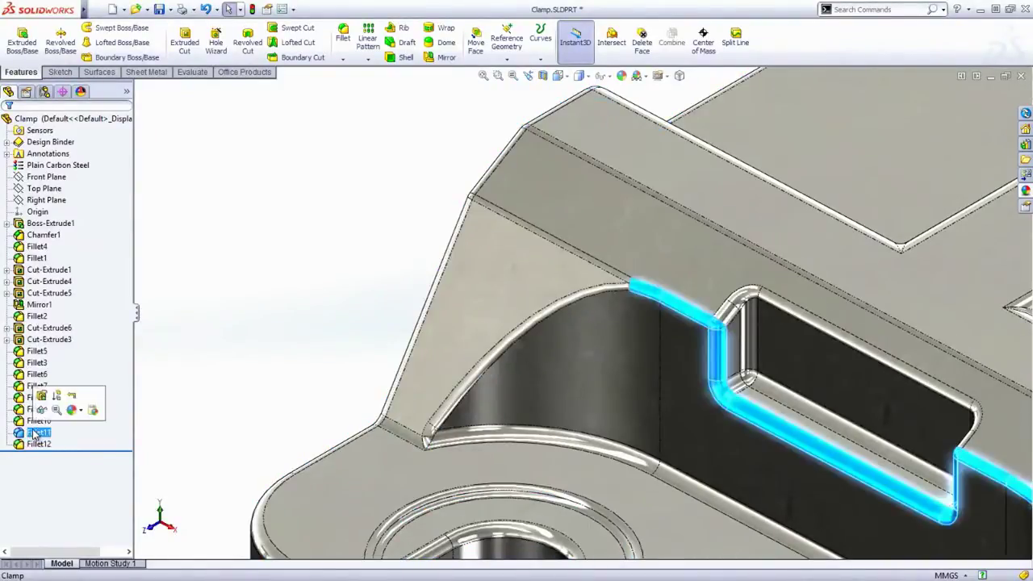
click(34, 422)
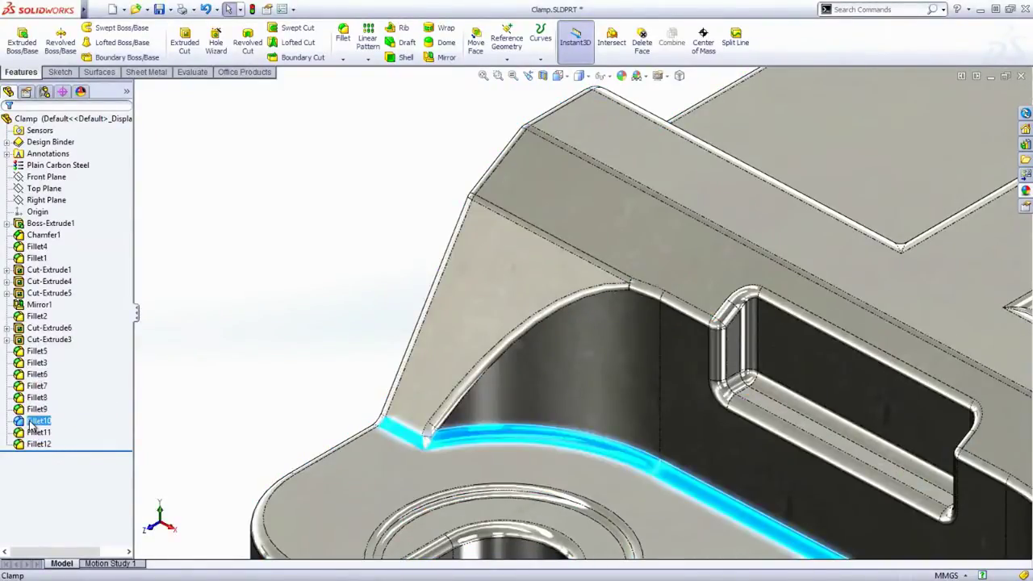
key(Escape)
Step: Reorder Fillet3, the pocket rim fillet, to come directly after Fillet8, the fillet on the pocket's vertical corners
scroll(310, 375, up, 3)
ctrl+middle_drag(772, 313, 408, 372)
scroll(710, 276, down, 4)
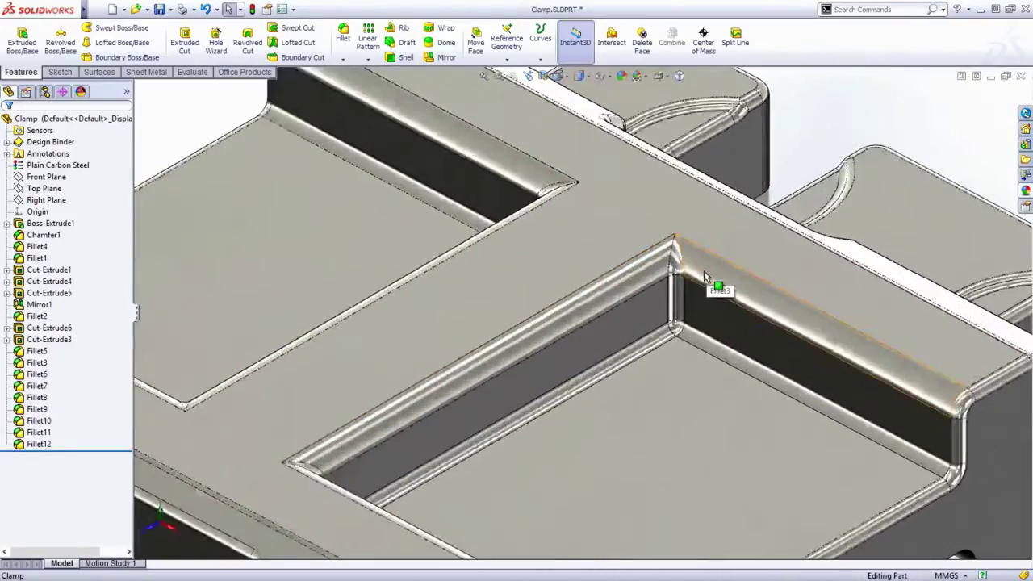
click(680, 301)
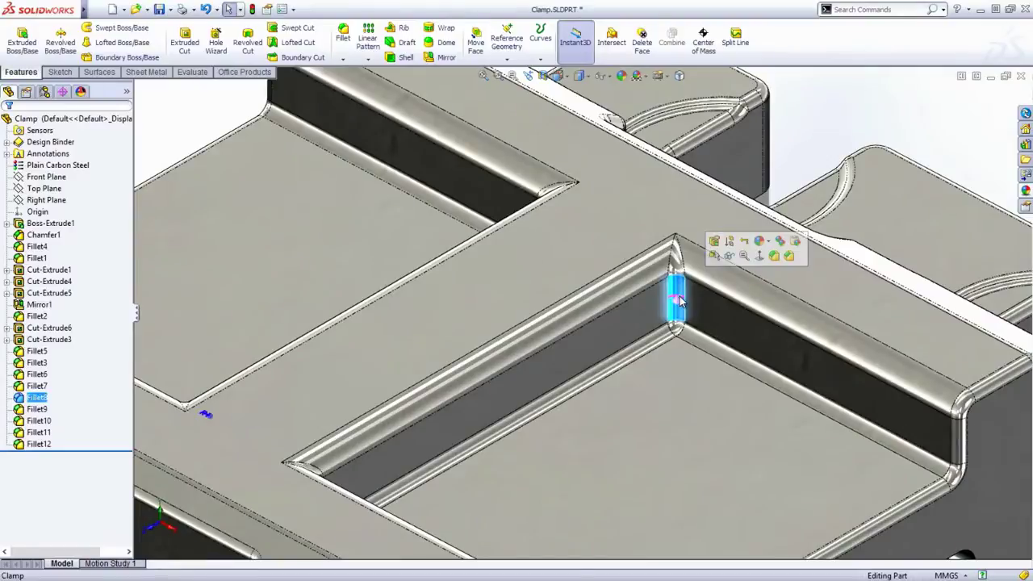
click(703, 288)
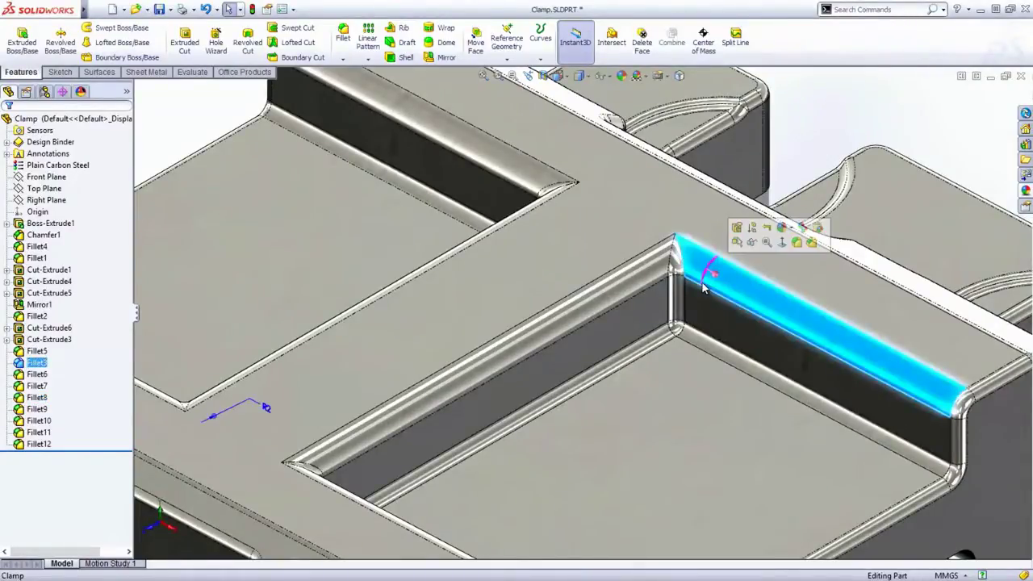
drag(41, 363, 49, 397)
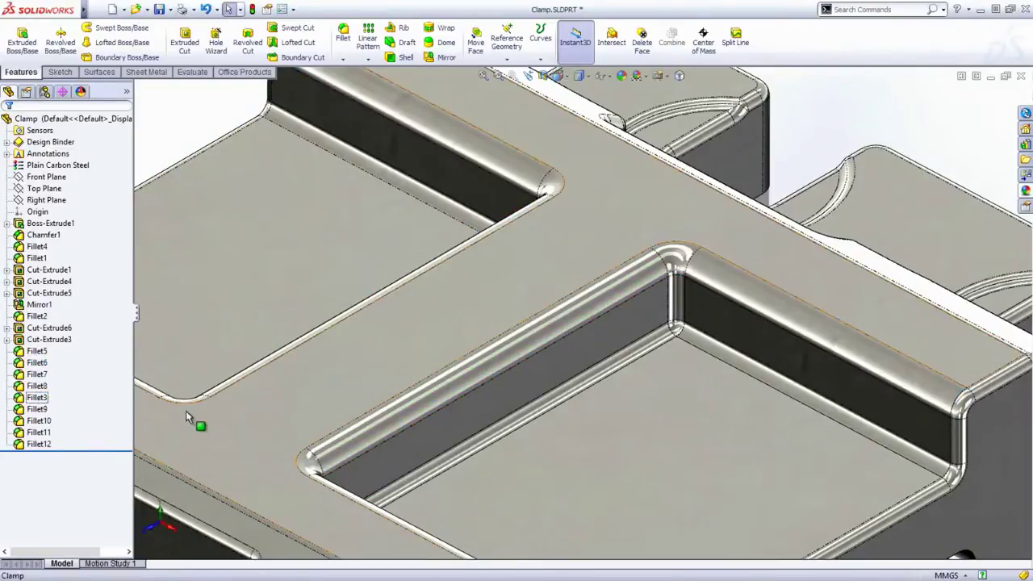
Step: Apply FilletXpert's first corner alternative to the two corner faces at the lower end of the curved cutout
middle_drag(196, 415, 376, 431)
scroll(334, 385, down, 5)
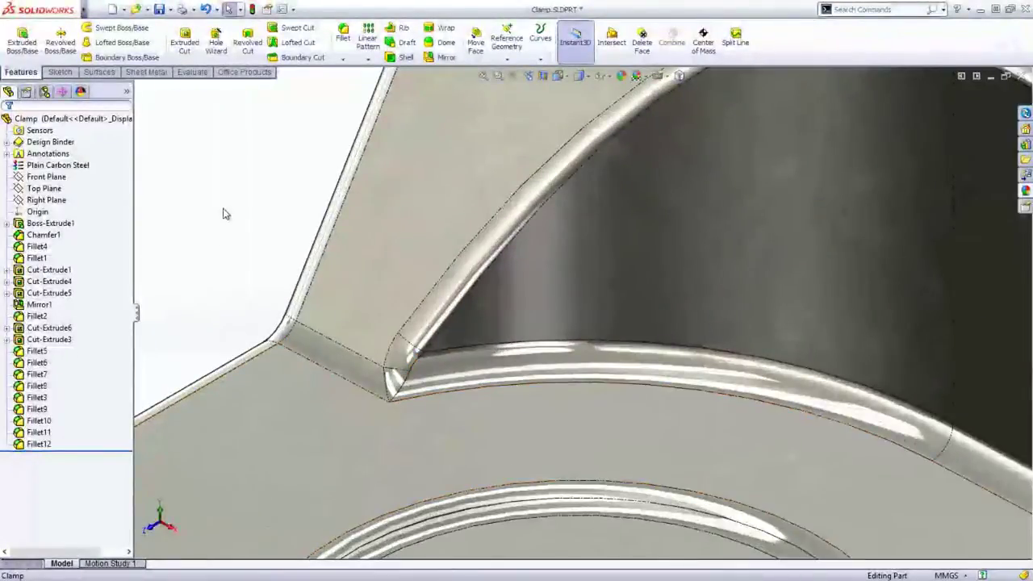
right_drag(228, 202, 246, 256)
click(75, 168)
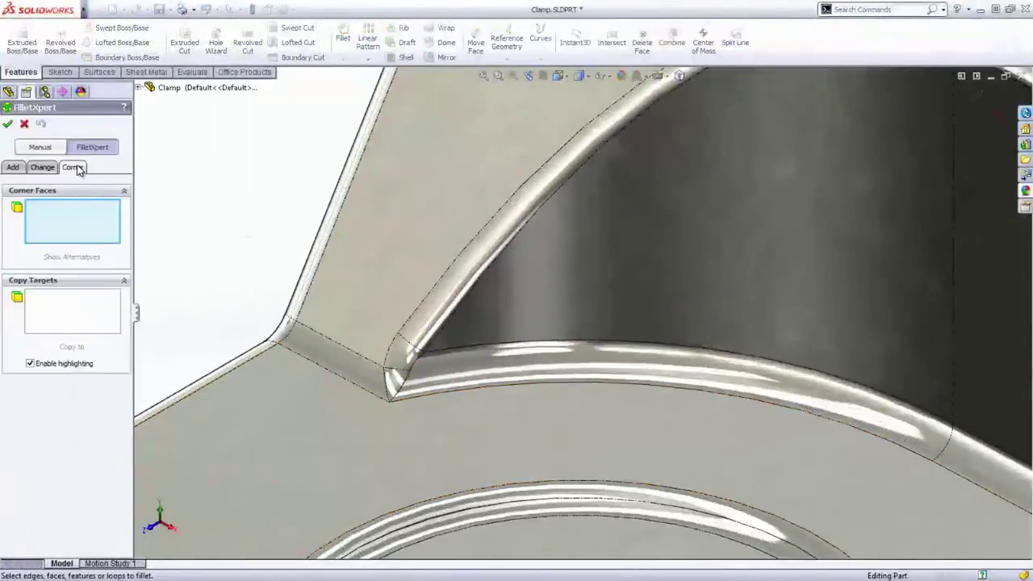
click(398, 384)
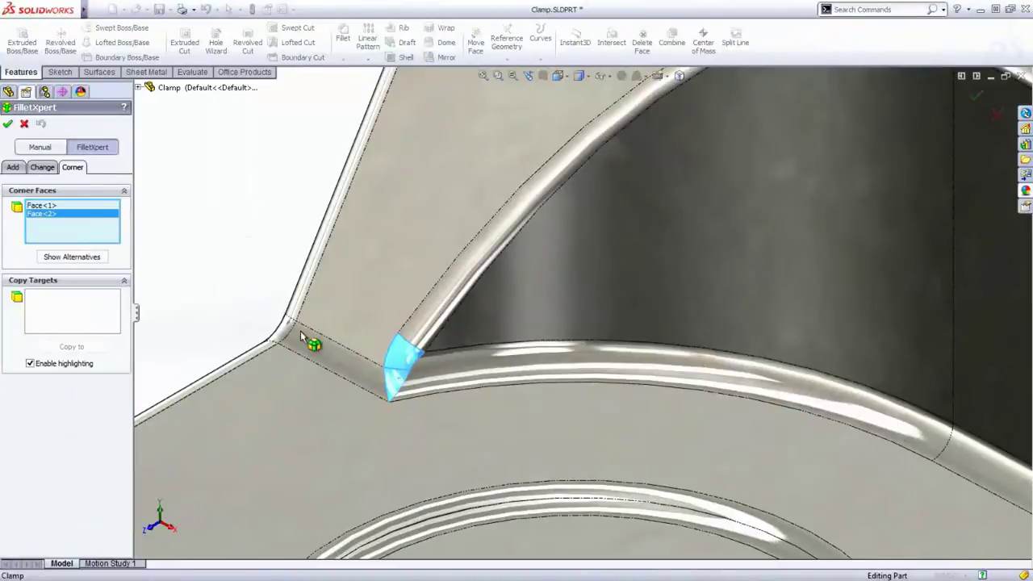
click(86, 259)
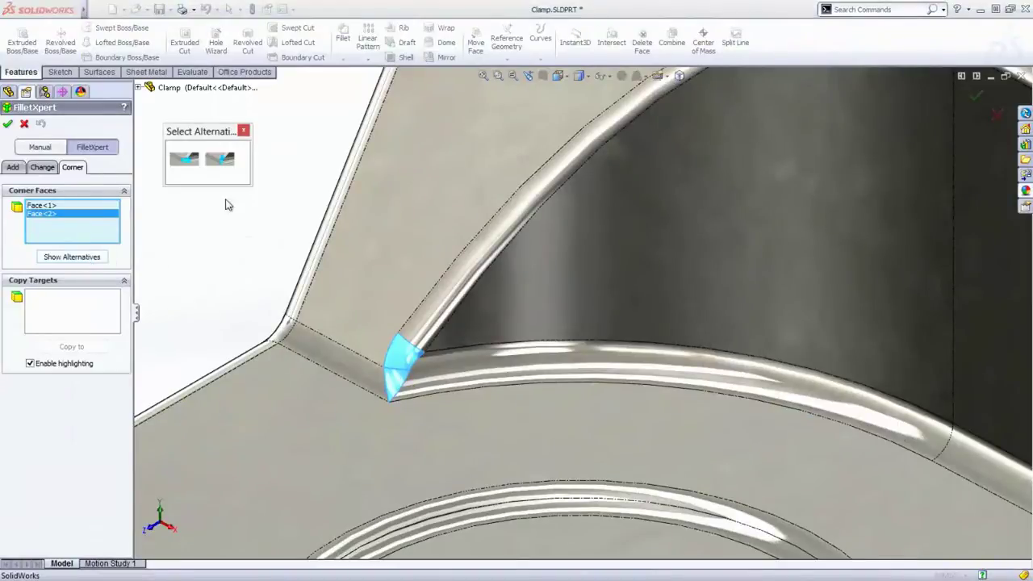
click(188, 162)
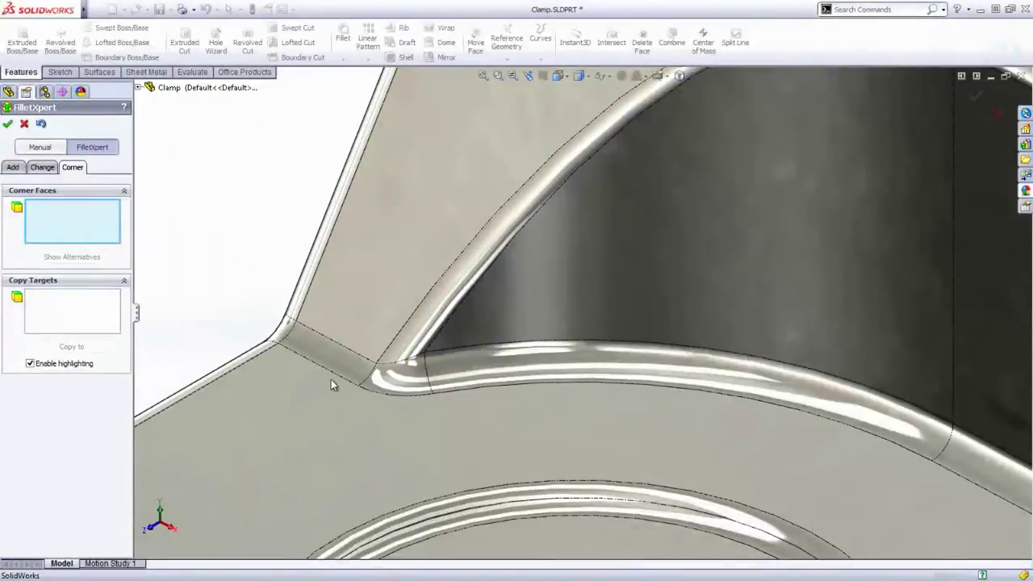
Step: Copy the reworked corner shape to the three matching lower corners of the curved cutouts on both ends of the clamp
click(398, 381)
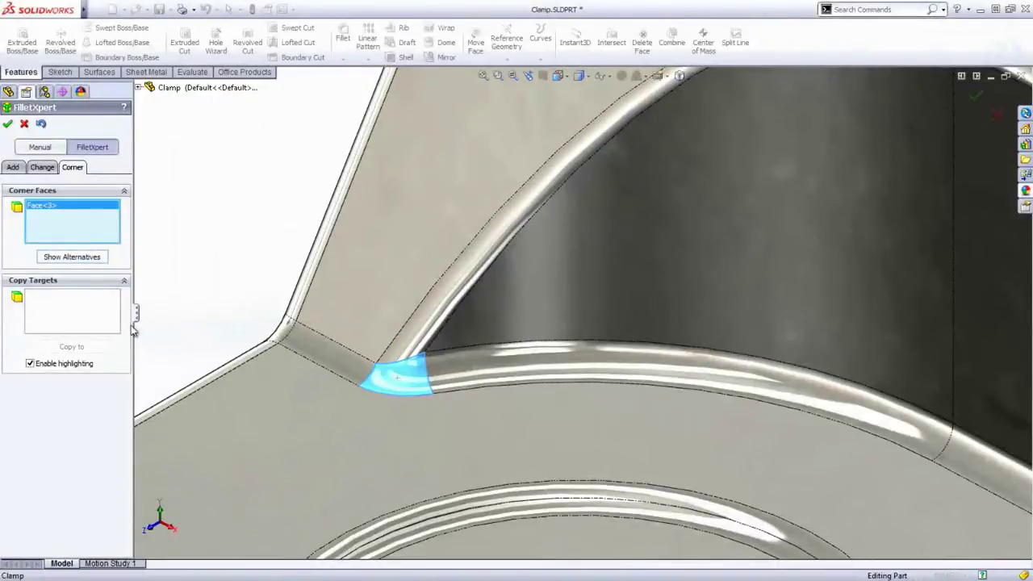
click(88, 317)
scroll(309, 388, up, 5)
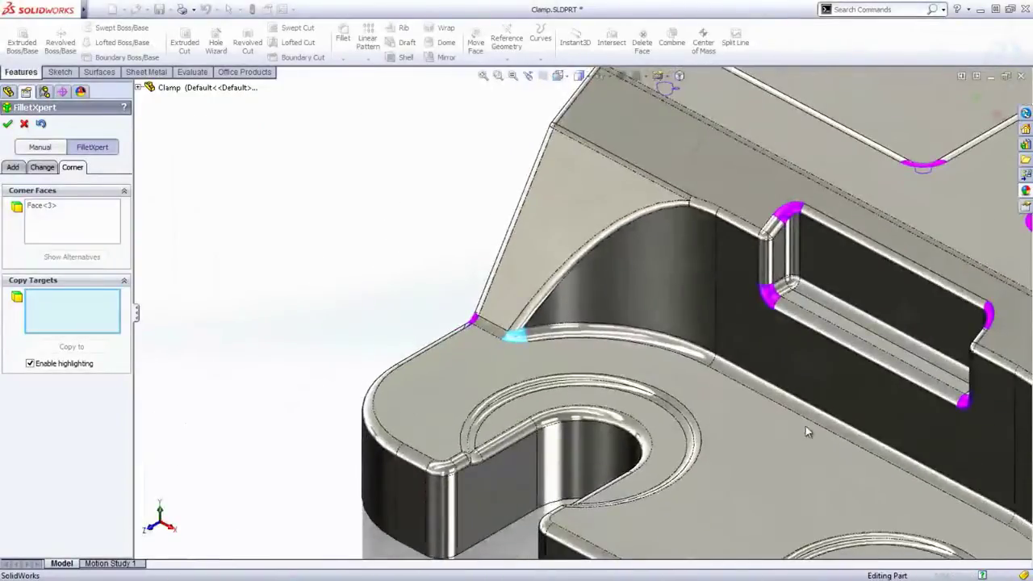
ctrl+middle_drag(799, 415, 364, 218)
key(g)
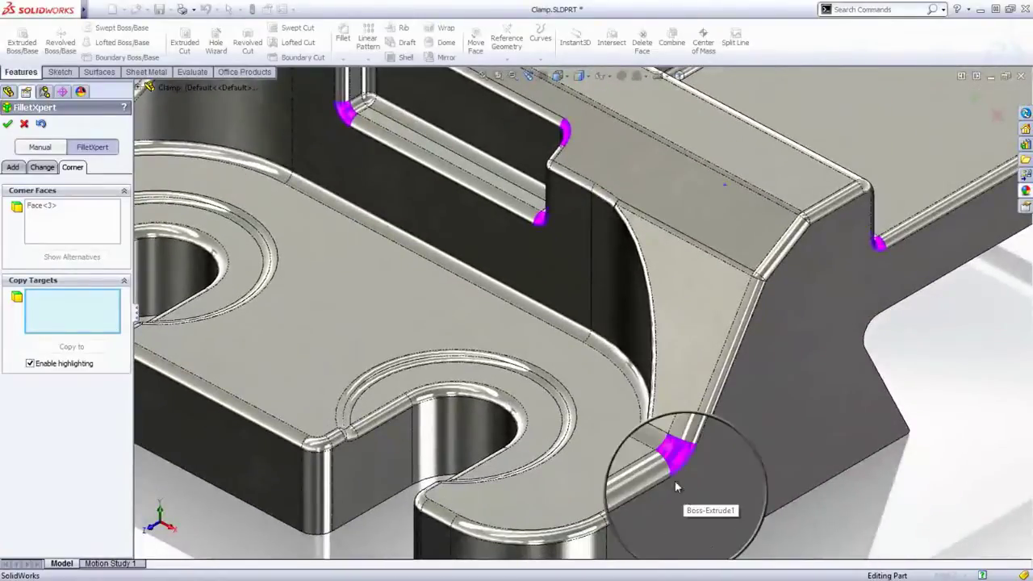
click(638, 431)
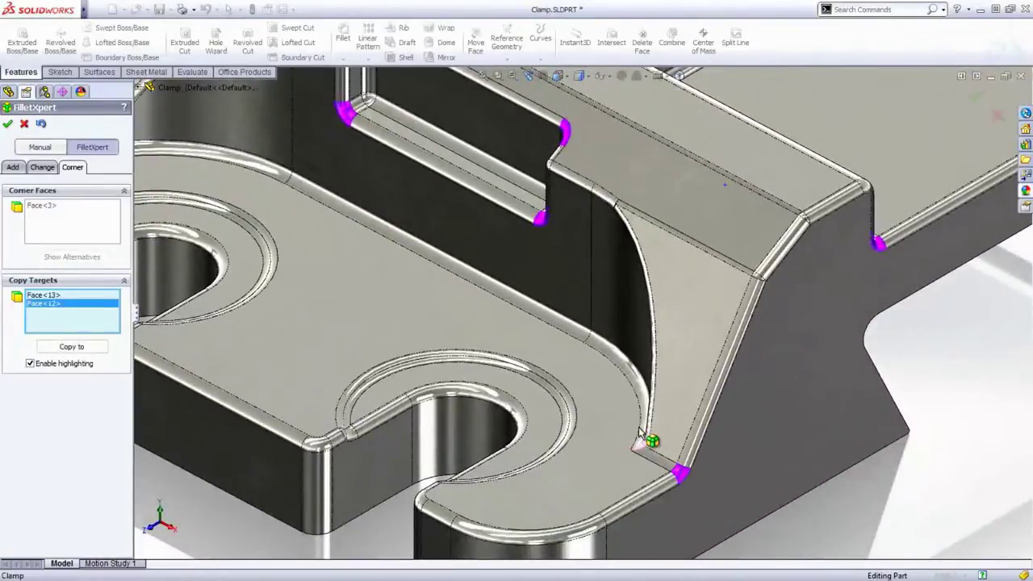
shift+middle_drag(640, 443, 410, 189)
key(g)
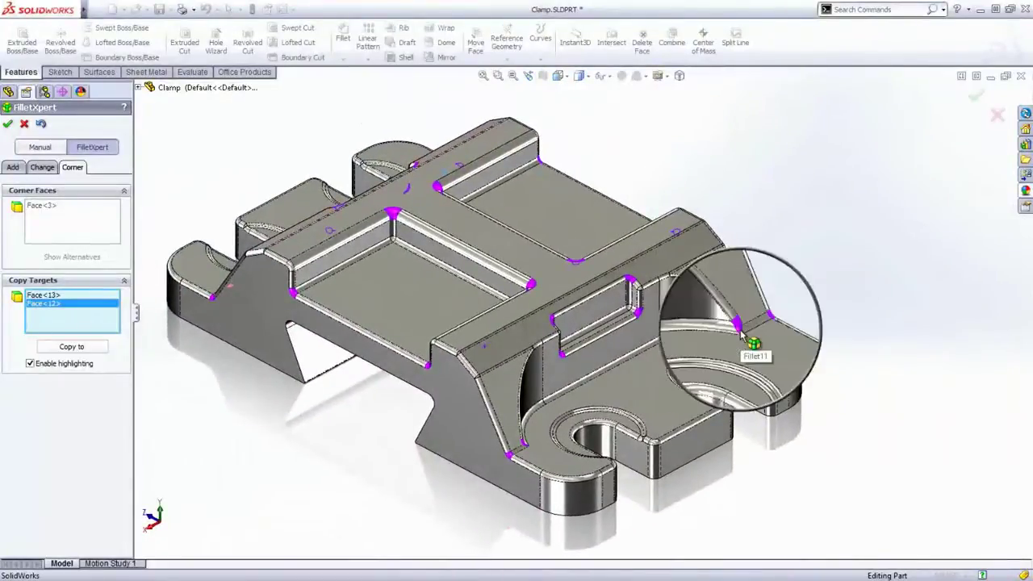
click(738, 325)
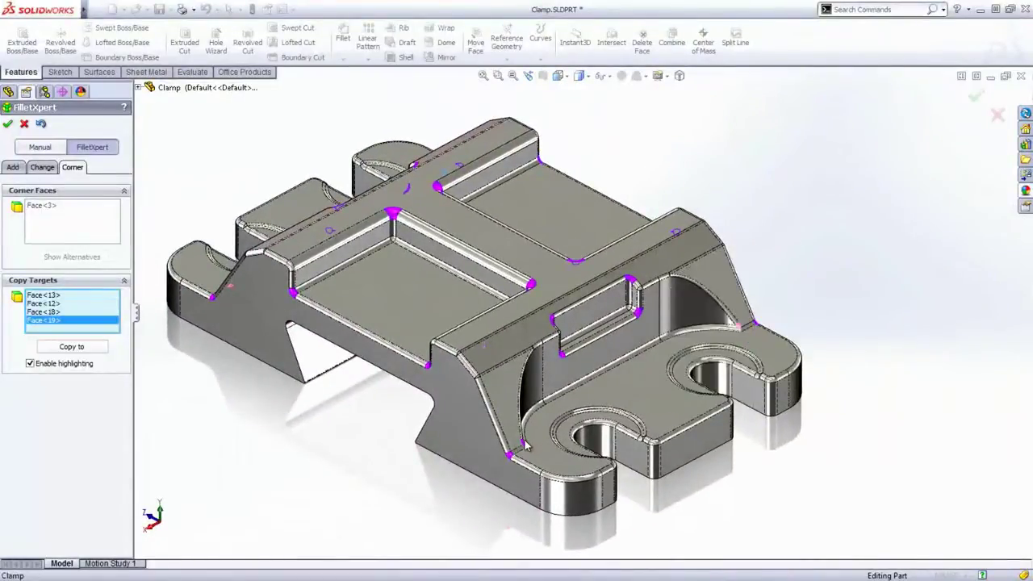
key(g)
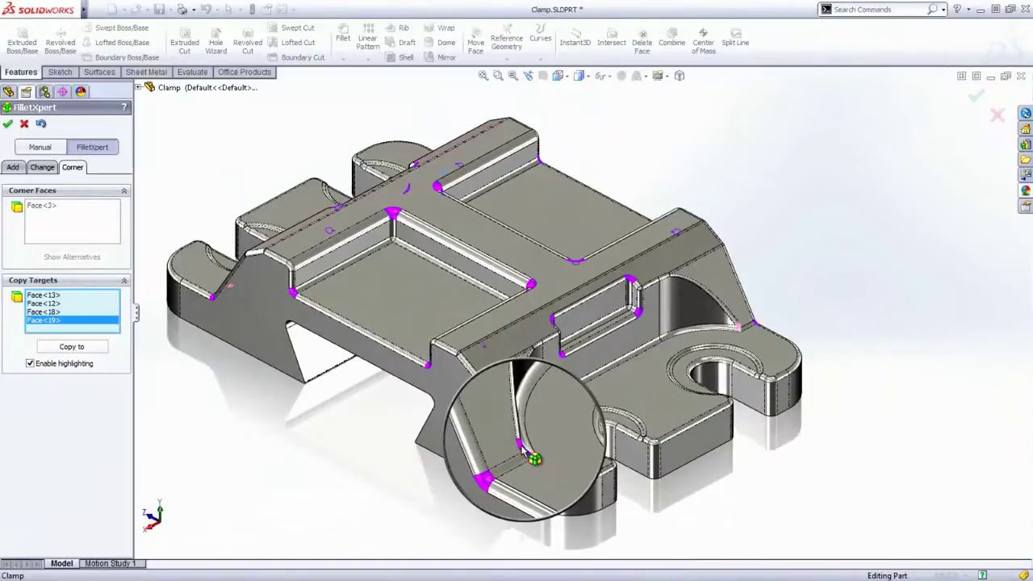
click(522, 450)
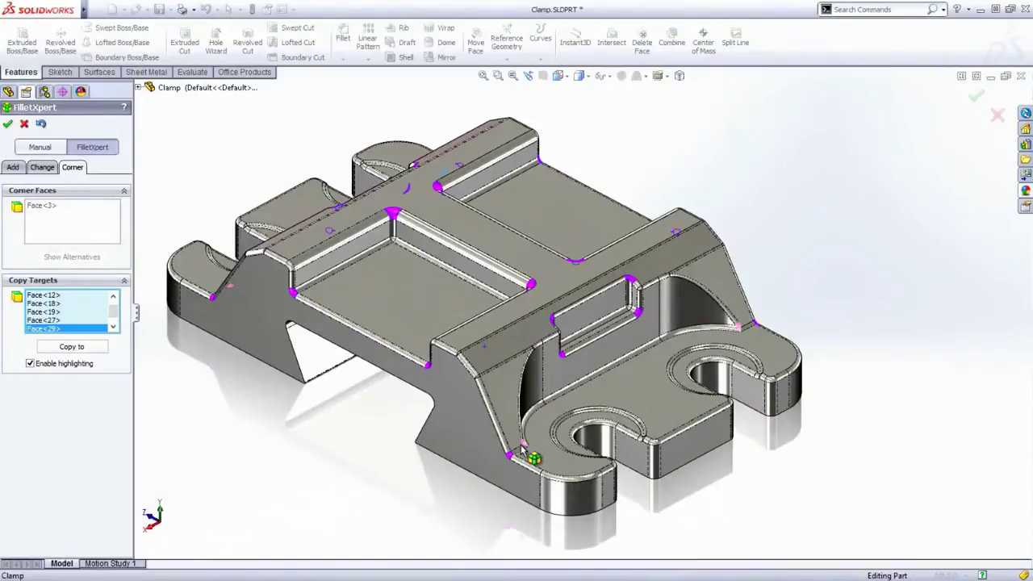
click(95, 349)
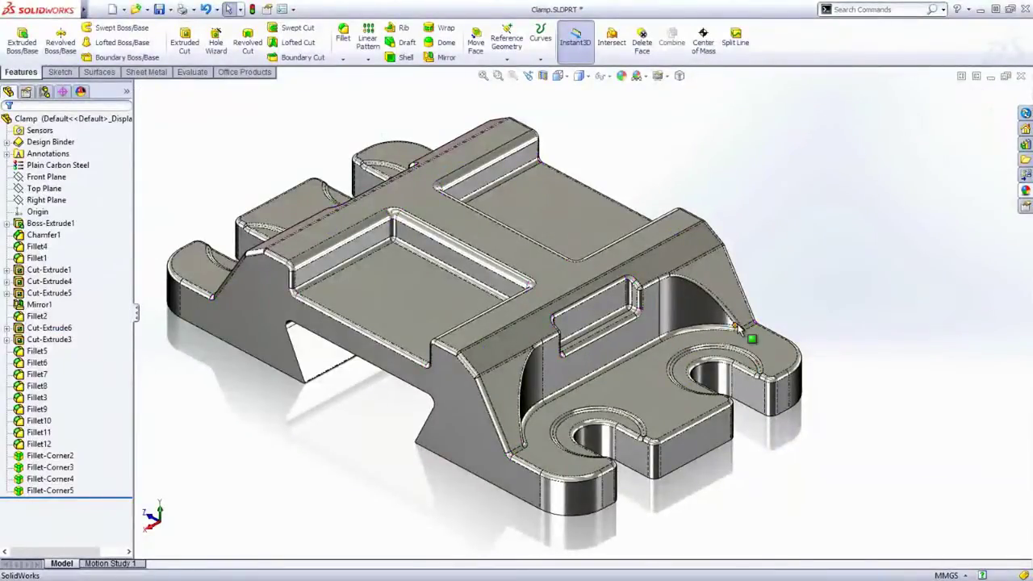
Step: Inspect a copied corner up close and check which pocket edges Fillet8 covers
key(g)
mouse_move(737, 330)
middle_down()
mouse_move(682, 325)
mouse_move(730, 337)
middle_up()
key(g)
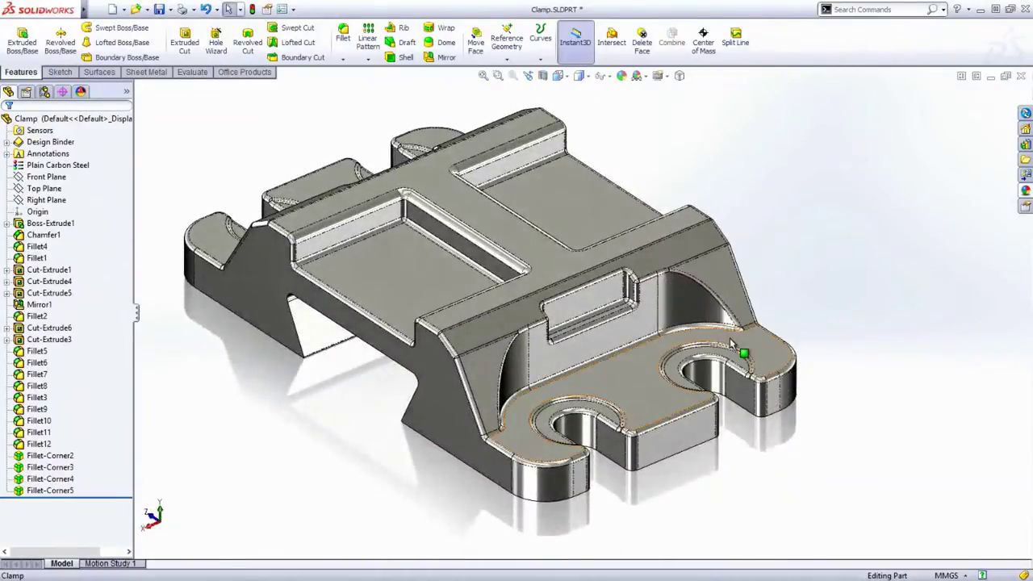
scroll(476, 228, down, 3)
scroll(476, 228, down, 5)
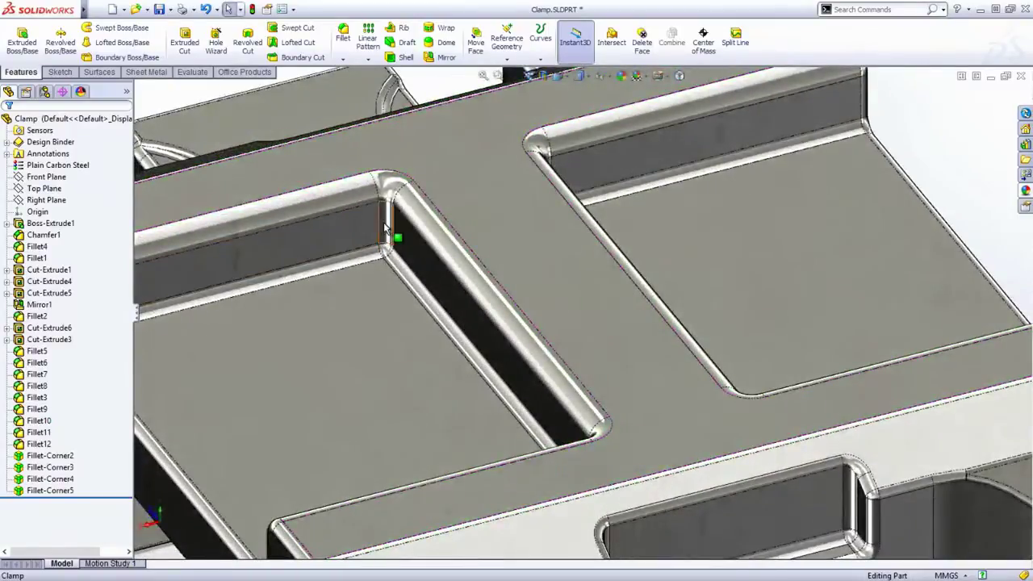
click(386, 230)
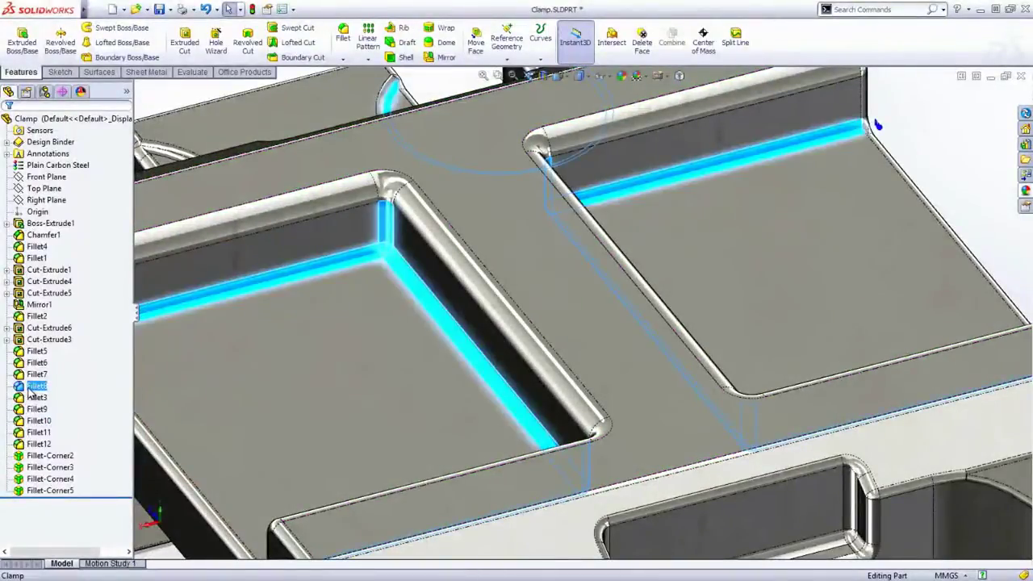
key(Escape)
Step: Resize the fillets on the four vertical inner corners of the two top pockets to 5 mm with FilletXpert
click(290, 311)
right_drag(289, 310, 289, 365)
click(42, 167)
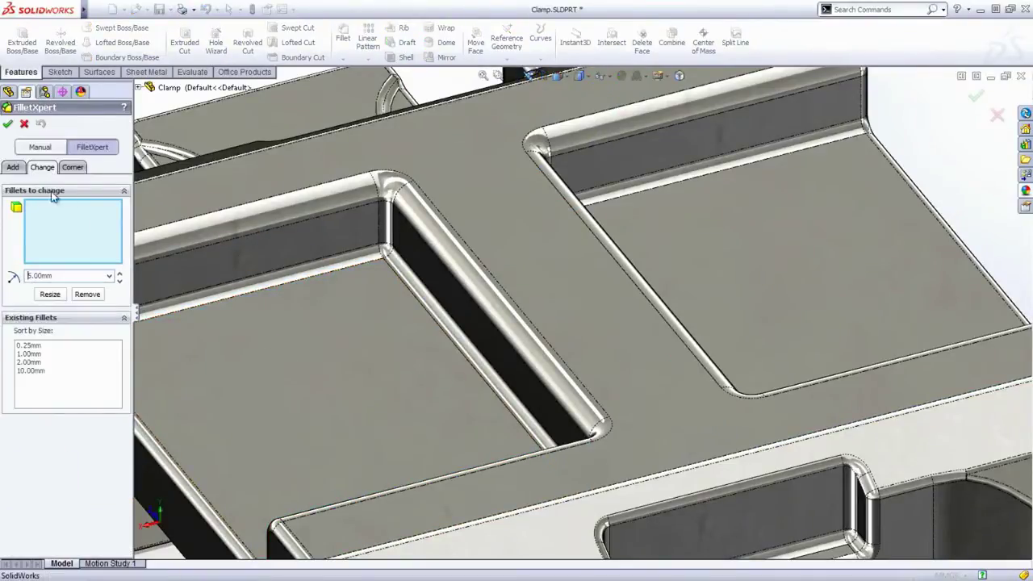
click(392, 231)
right_click(525, 212)
click(544, 214)
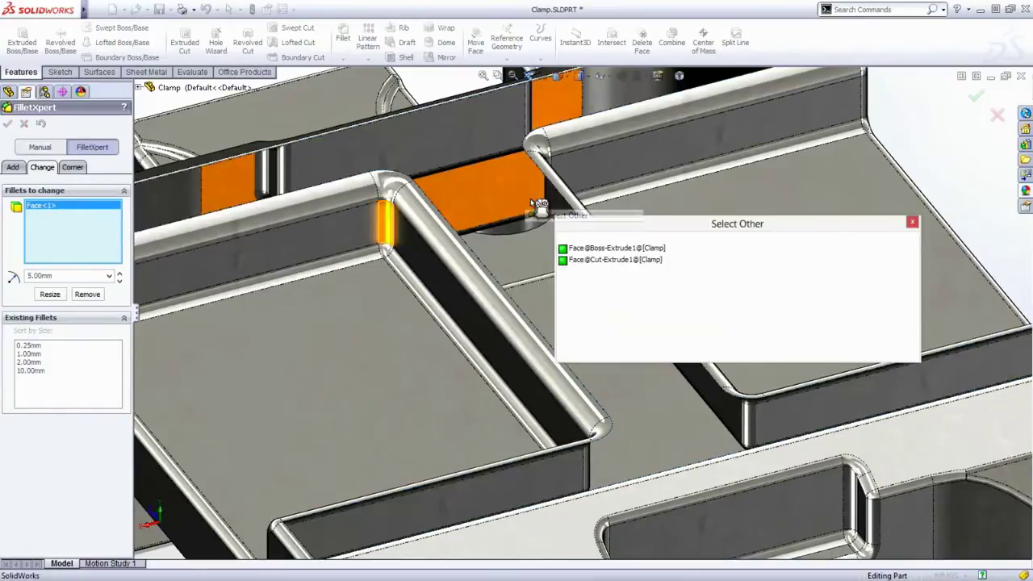
click(565, 247)
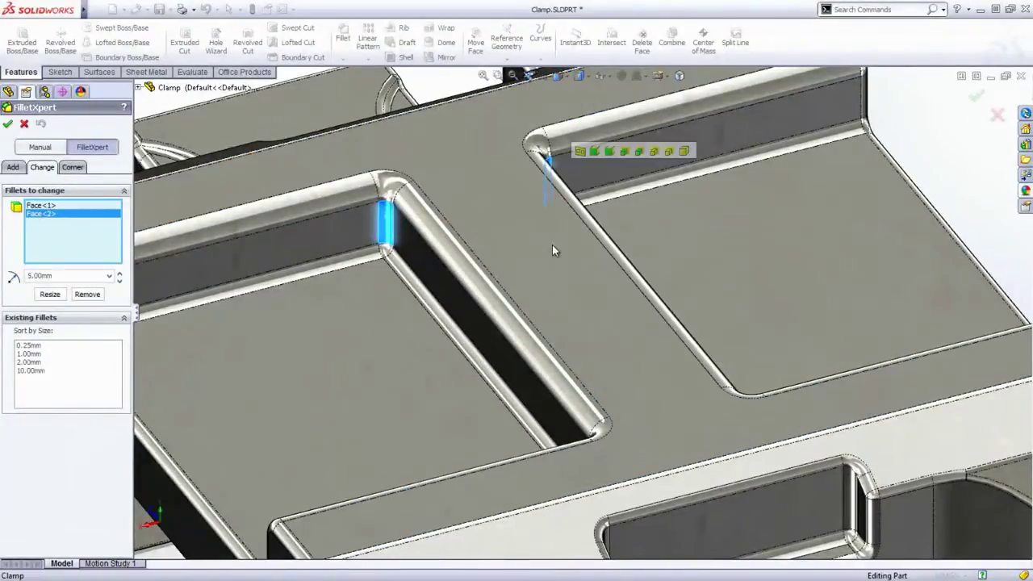
right_click(601, 462)
click(634, 471)
click(633, 461)
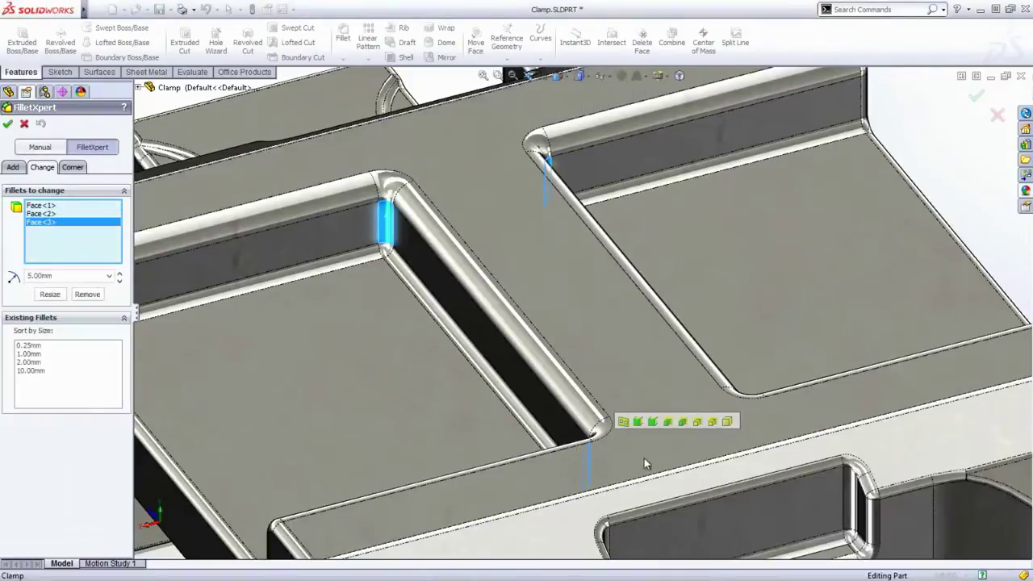
right_click(758, 421)
click(787, 430)
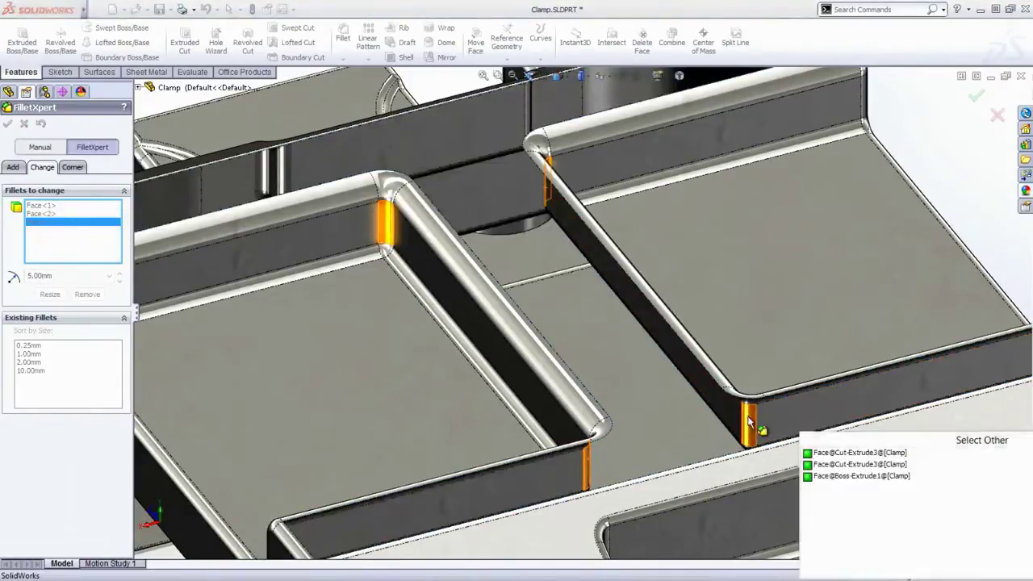
click(748, 421)
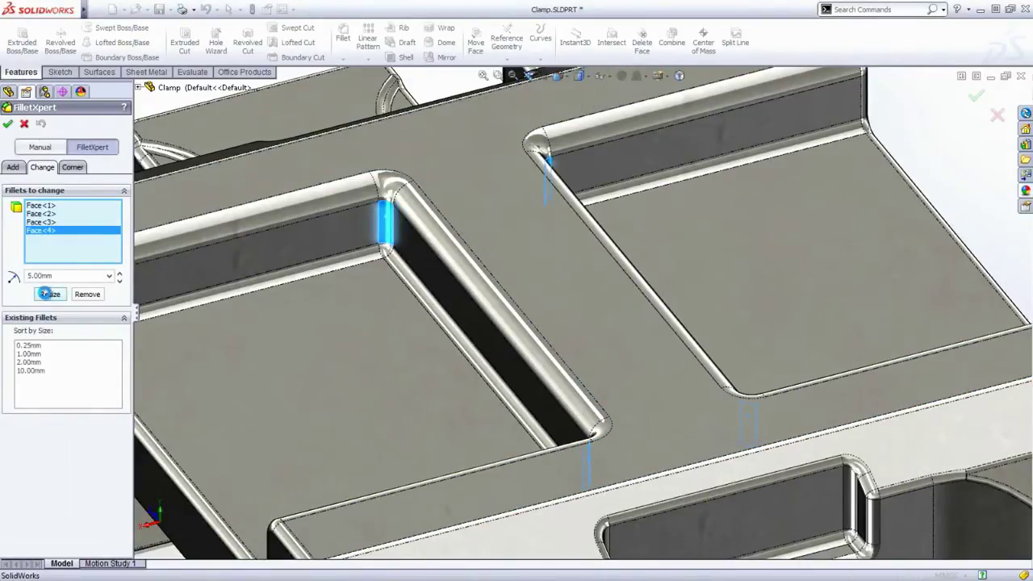
click(46, 293)
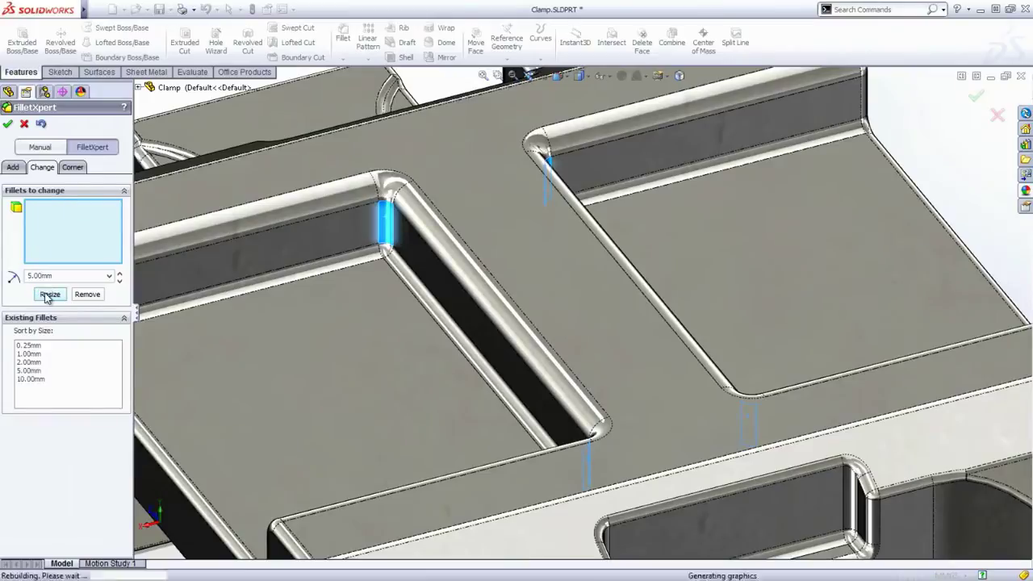
click(8, 124)
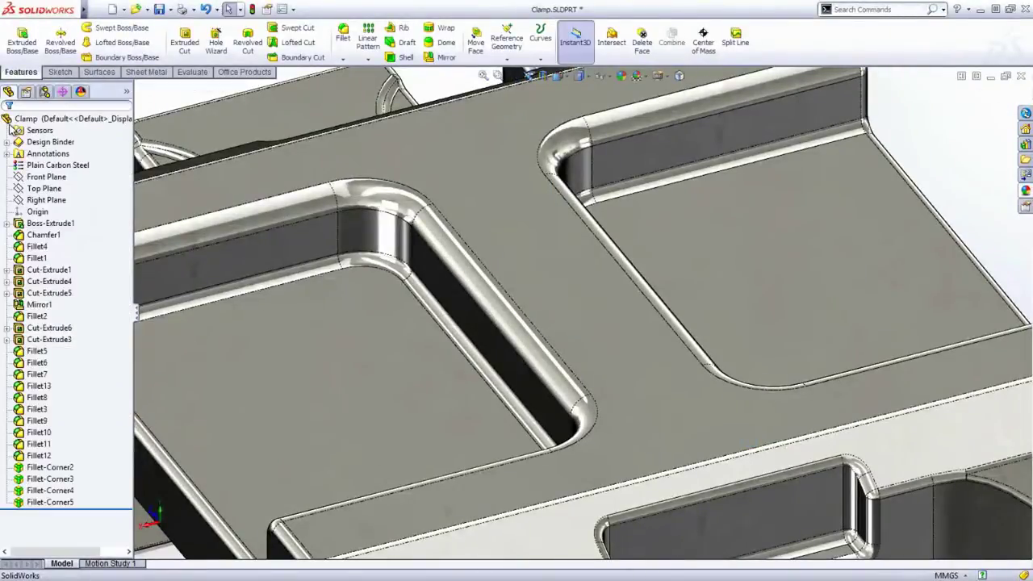
Step: Draft the four opposing end walls of the two top pockets by 10 degrees with DraftXpert, using the pocket floor as neutral plane
scroll(581, 315, up, 5)
middle_drag(606, 351, 645, 292)
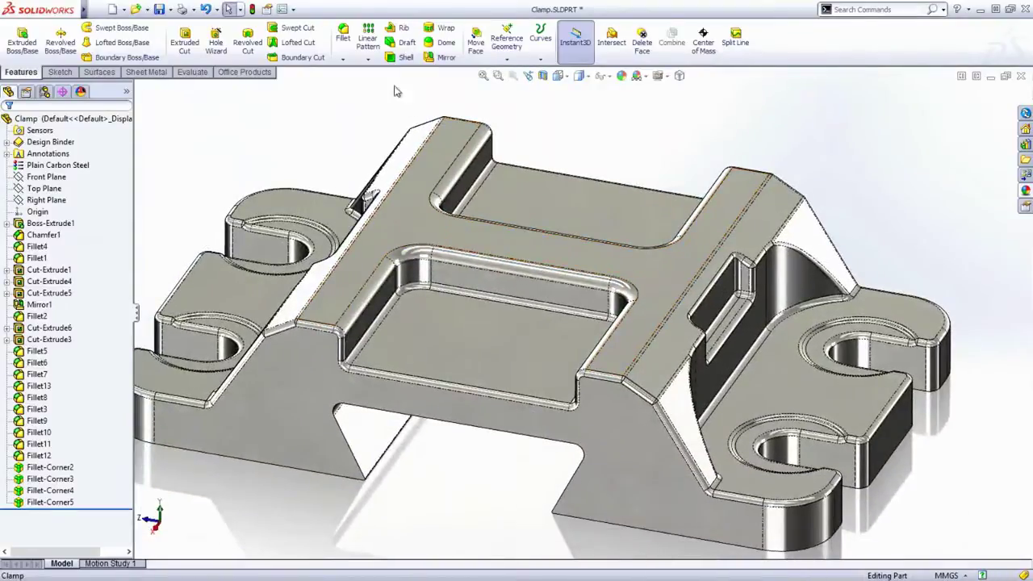
click(406, 42)
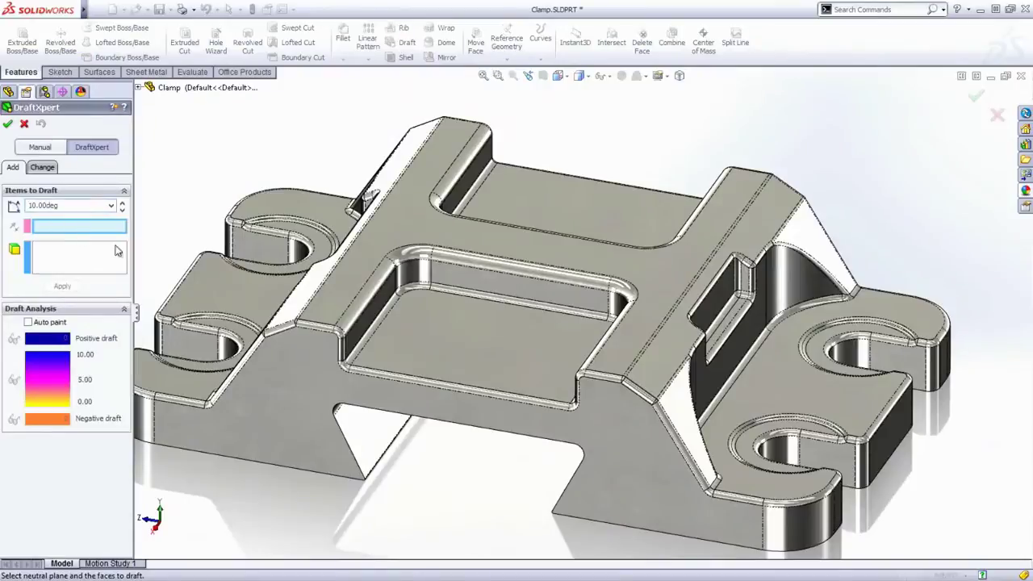
click(397, 320)
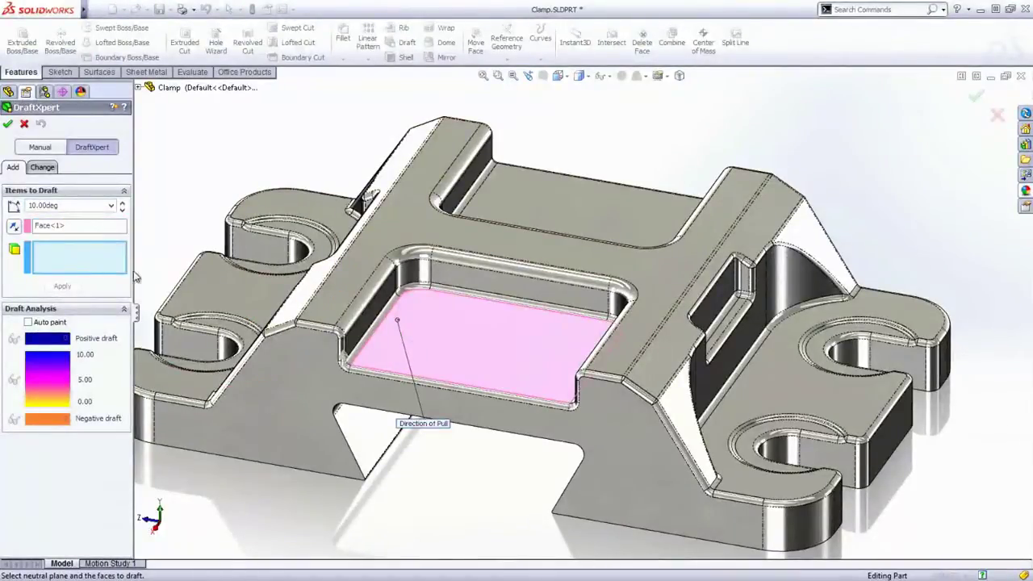
click(373, 304)
click(459, 212)
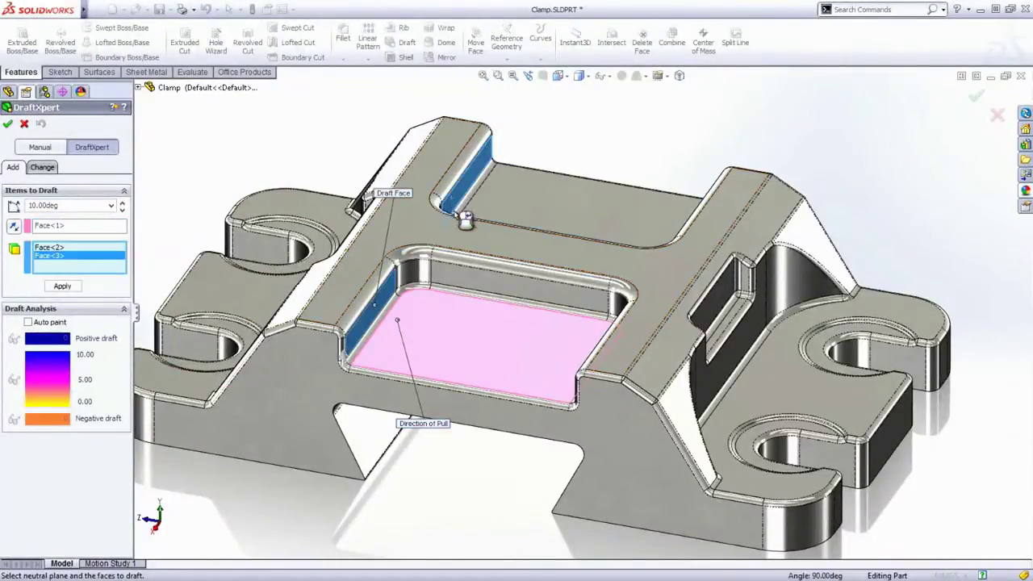
middle_drag(466, 218, 551, 209)
click(691, 276)
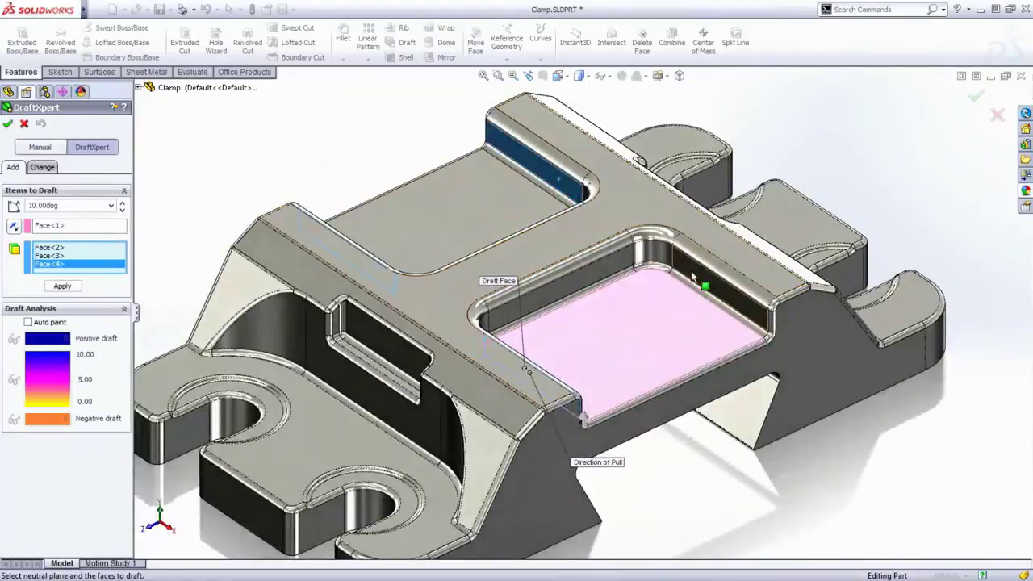
click(700, 274)
right_click(695, 266)
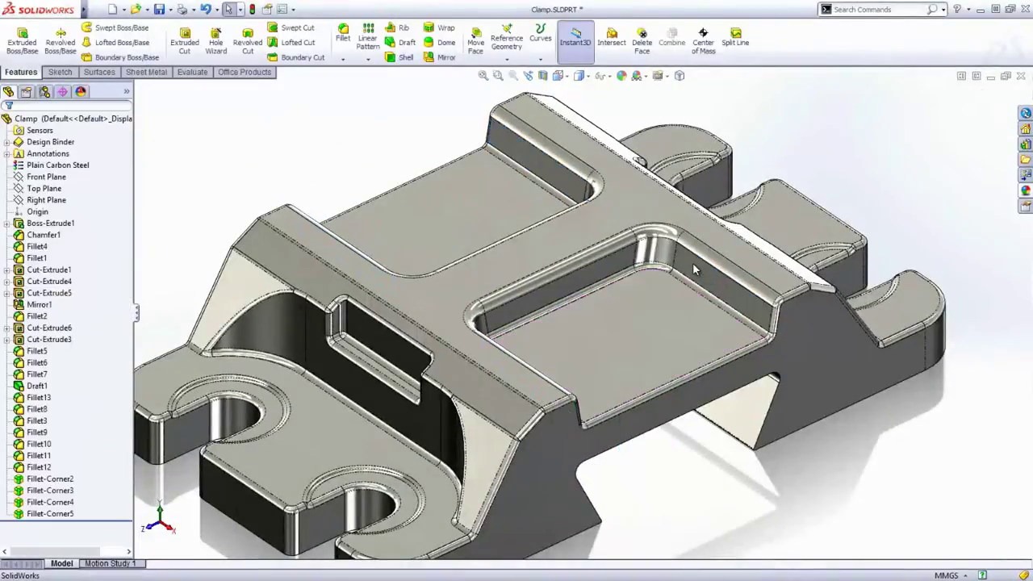
Step: Highlight the new draft feature and examine the tapered pocket walls from above
click(37, 386)
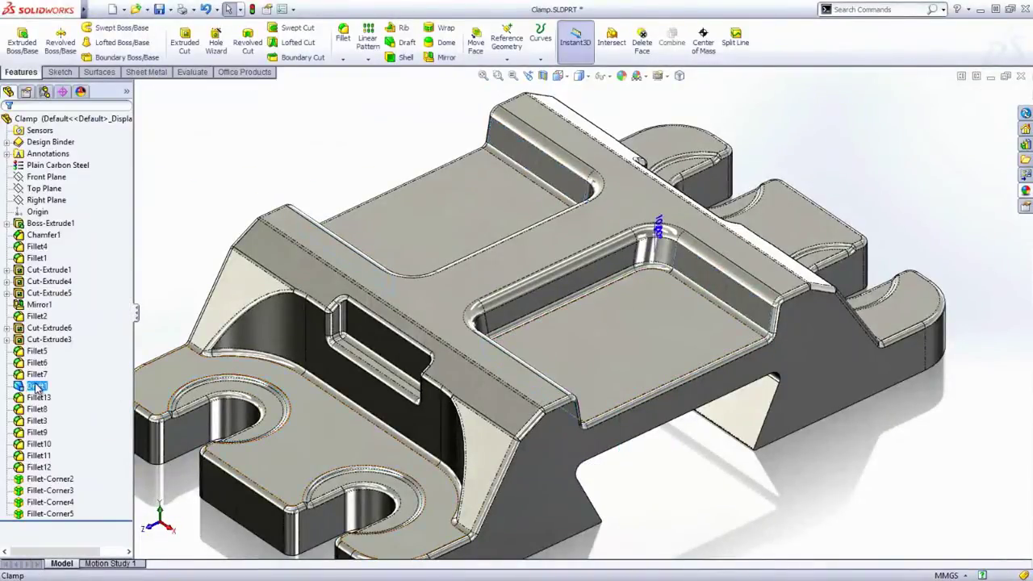
middle_drag(484, 268, 434, 426)
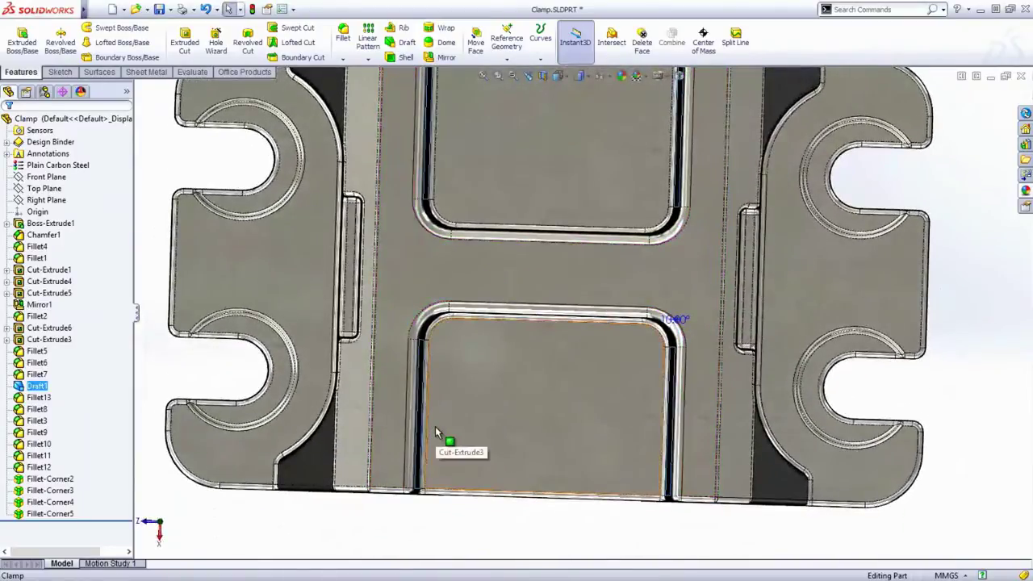
key(Escape)
key(ctrl+7)
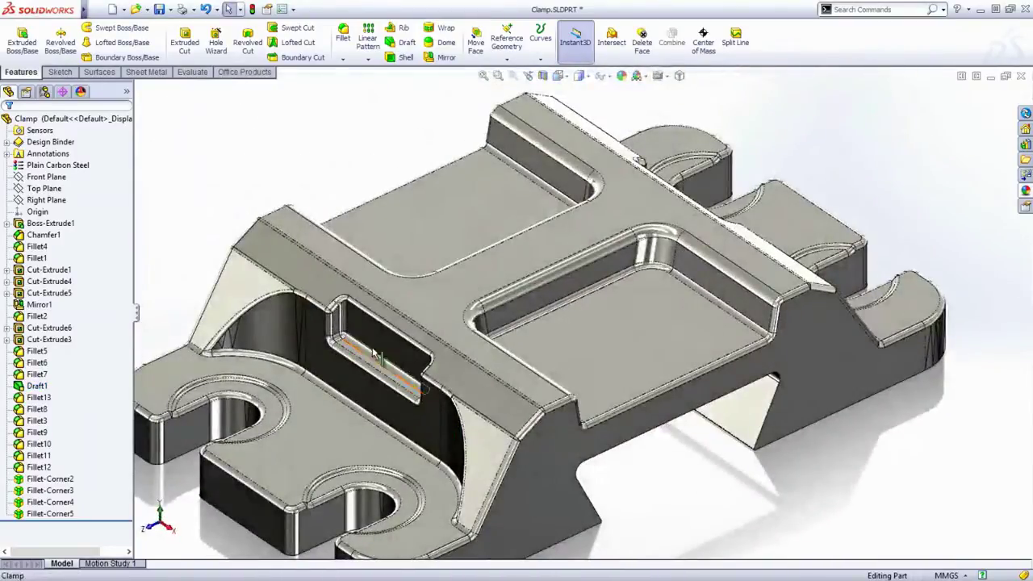
Step: Delete Cut-Extrude6, the rectangular recess in the side wall, including its absorbed features but keeping its child features
click(375, 355)
right_click(374, 355)
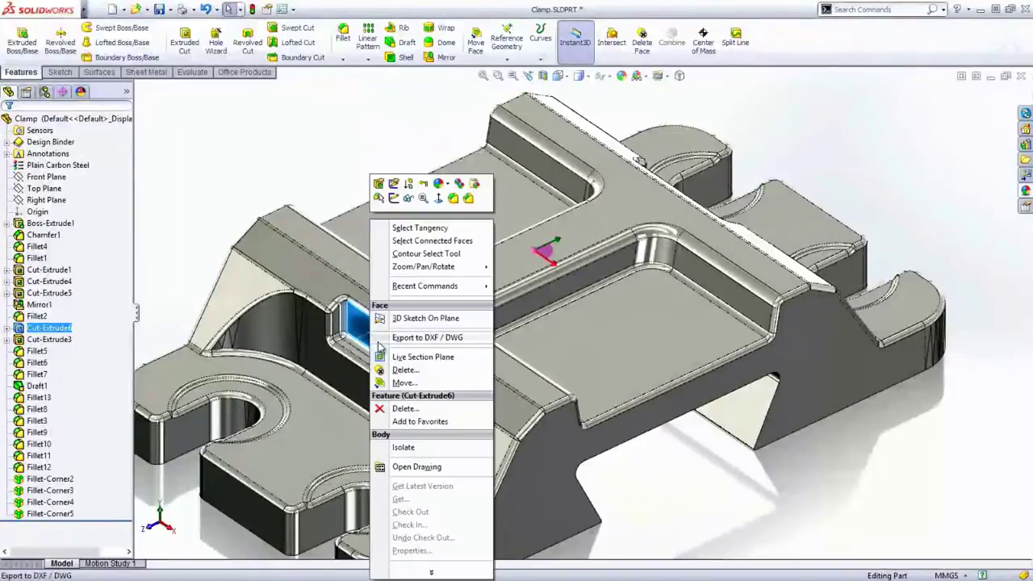
click(402, 408)
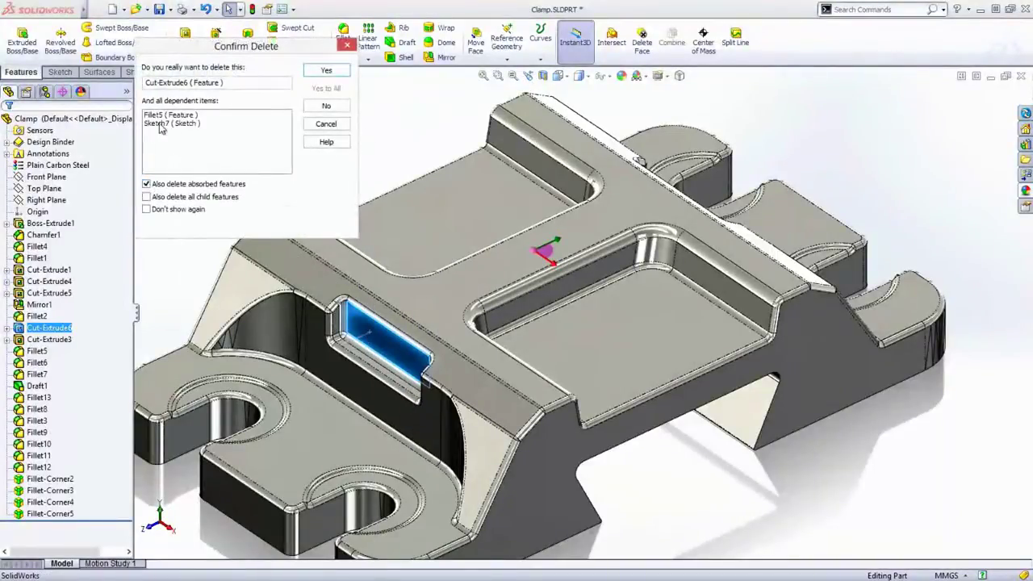
click(147, 196)
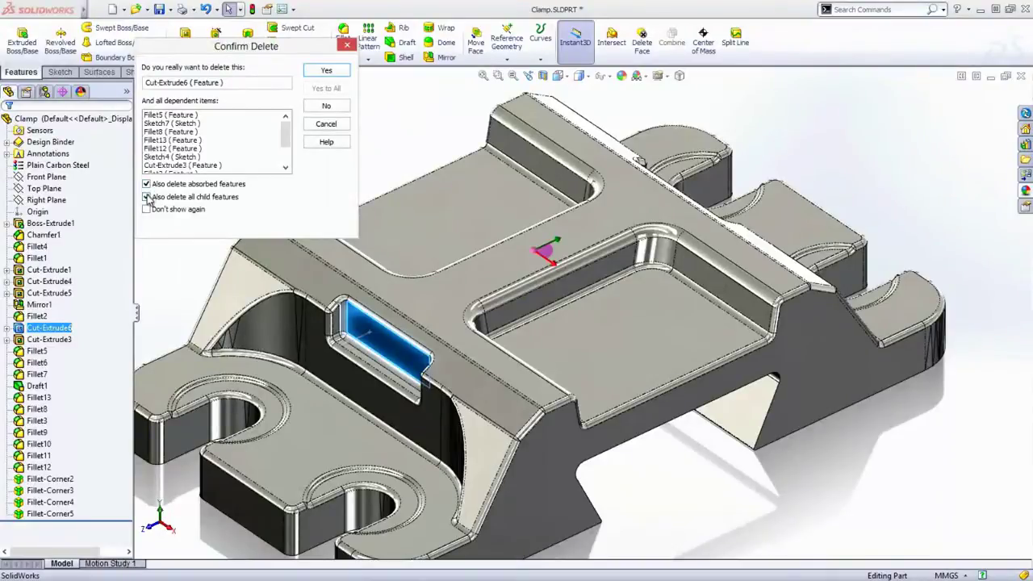
click(147, 197)
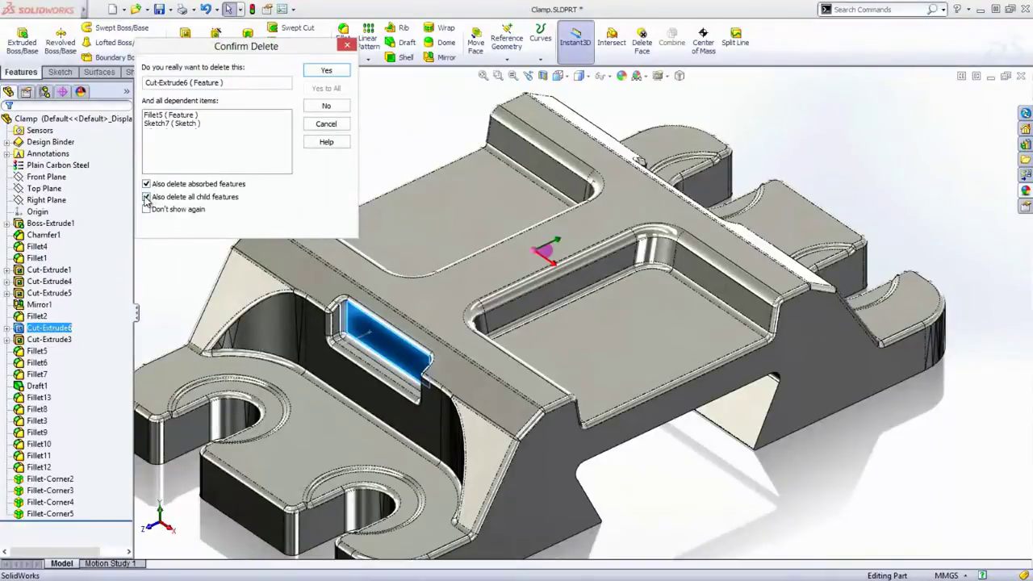
click(325, 72)
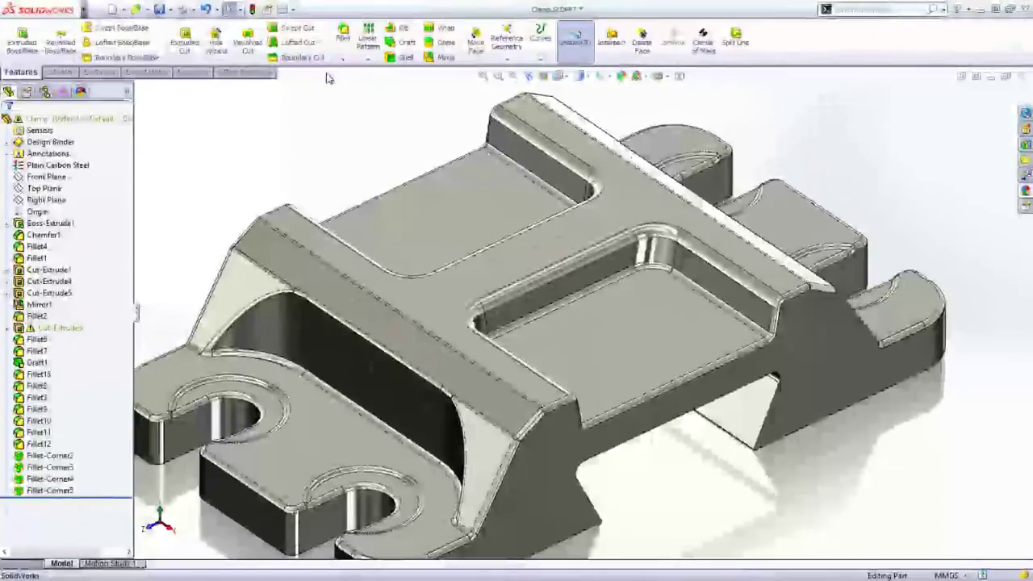
Step: Check the warning on Sketch4 under Cut-Extrude3 and open that sketch for editing
click(10, 328)
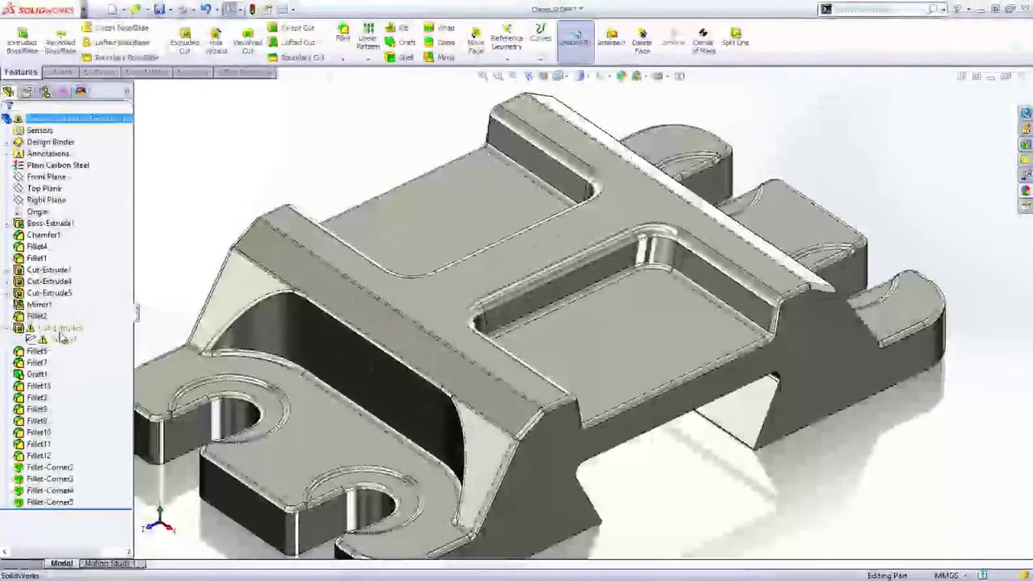
mouse_move(59, 342)
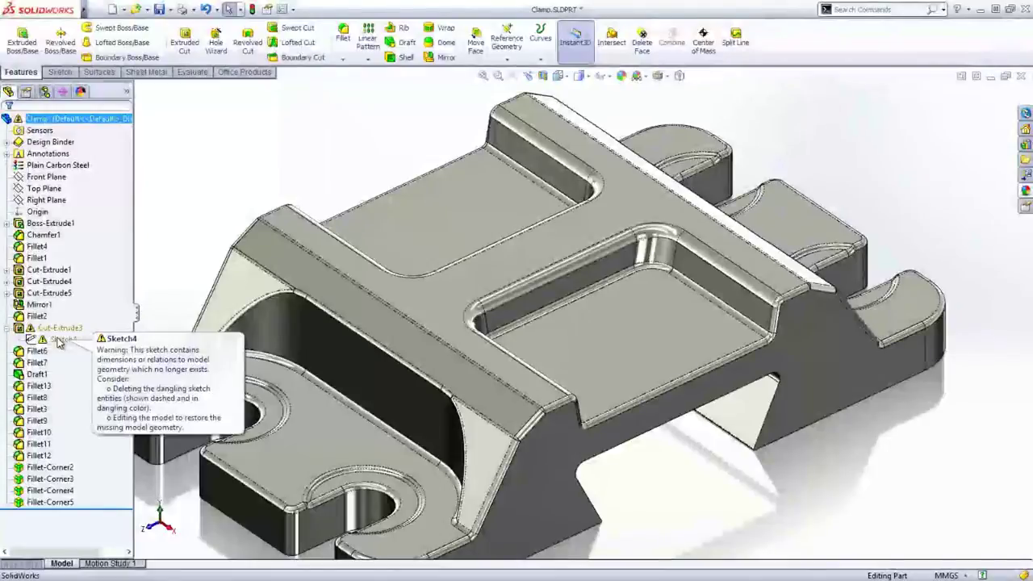
click(58, 342)
click(70, 303)
middle_drag(297, 302, 325, 366)
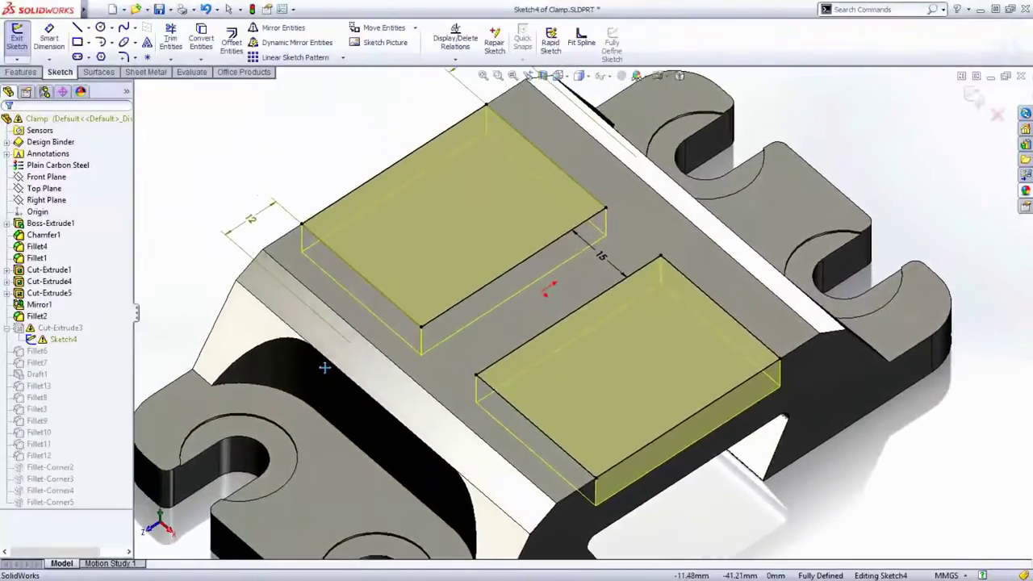
Step: Reattach the two dangling 12 mm dimensions of the pocket sketch to the neighbouring long edges of the top face and exit the sketch
click(245, 226)
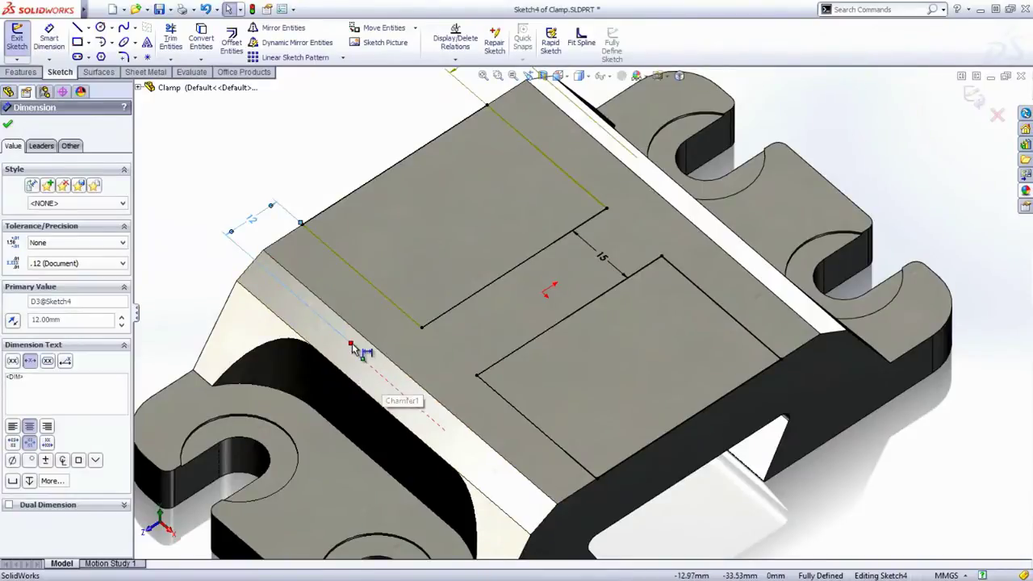
drag(350, 343, 363, 334)
ctrl+middle_drag(427, 265, 375, 370)
click(421, 163)
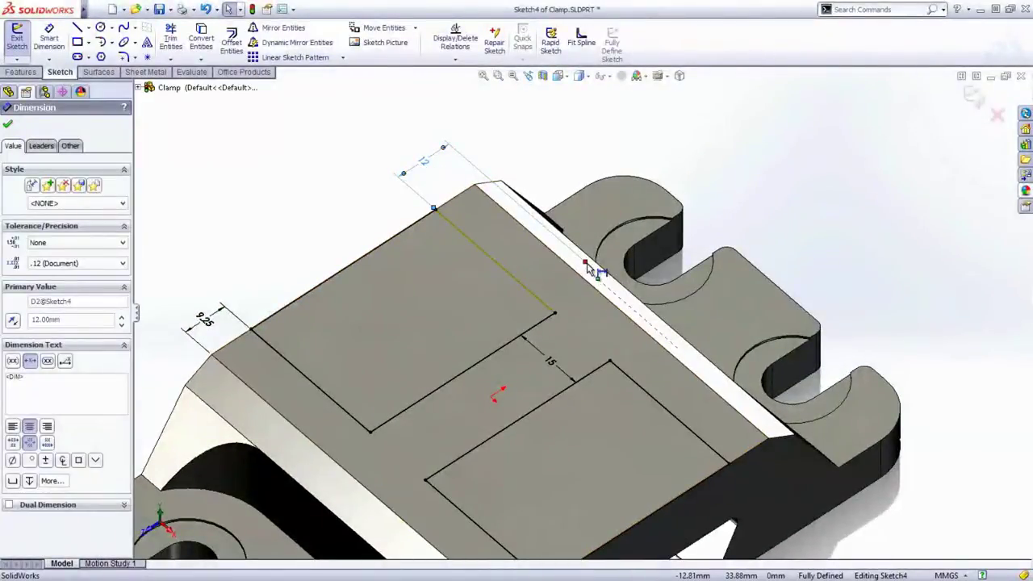
drag(584, 270, 571, 273)
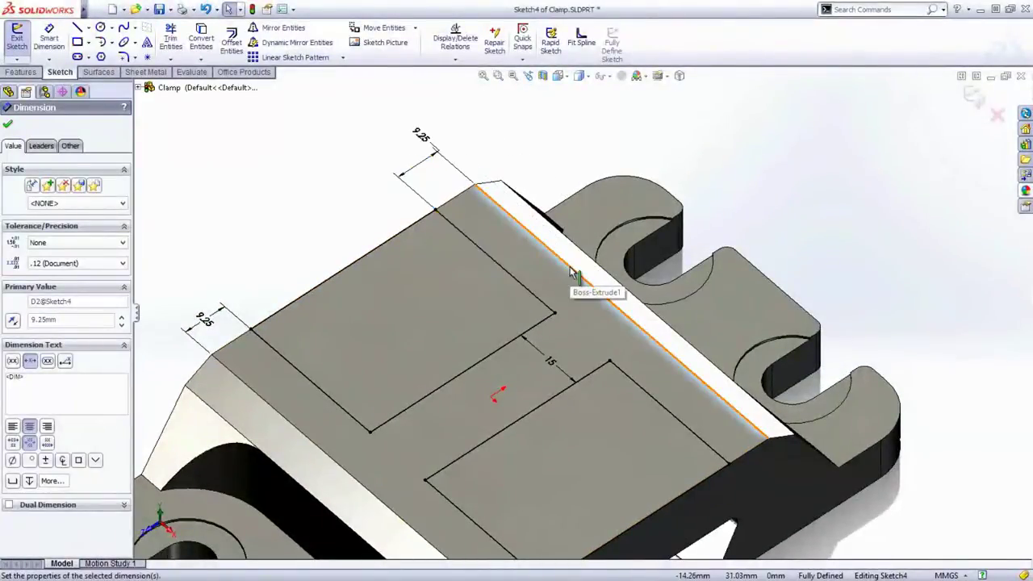
drag(422, 141, 411, 162)
click(363, 212)
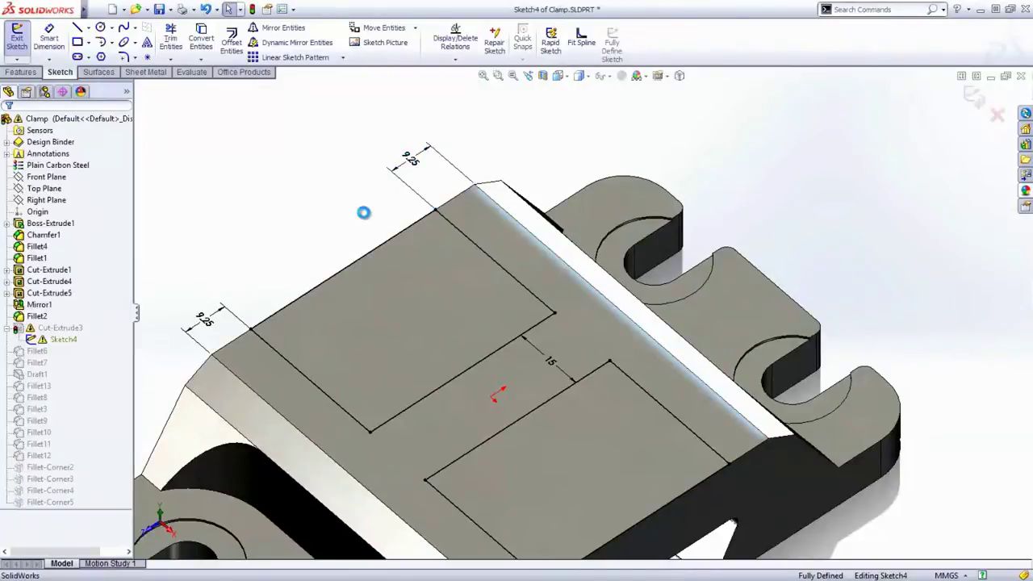
scroll(463, 346, up, 4)
middle_drag(394, 284, 446, 367)
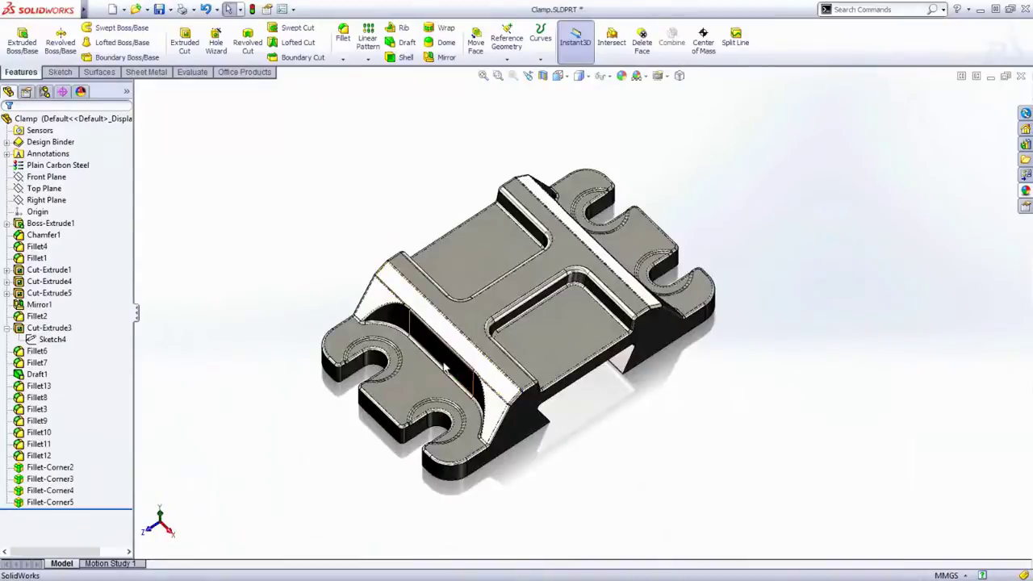
Step: Switch to the FULL JIG SAW ASSY.SLDASM assembly and apply its Drive parts display state
key(ctrl+Tab)
click(620, 306)
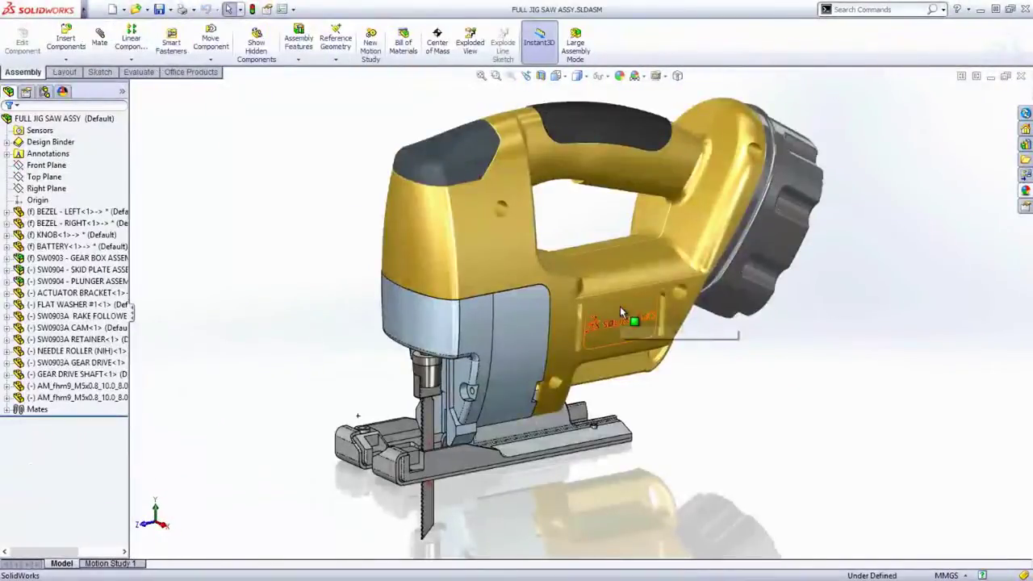
click(123, 92)
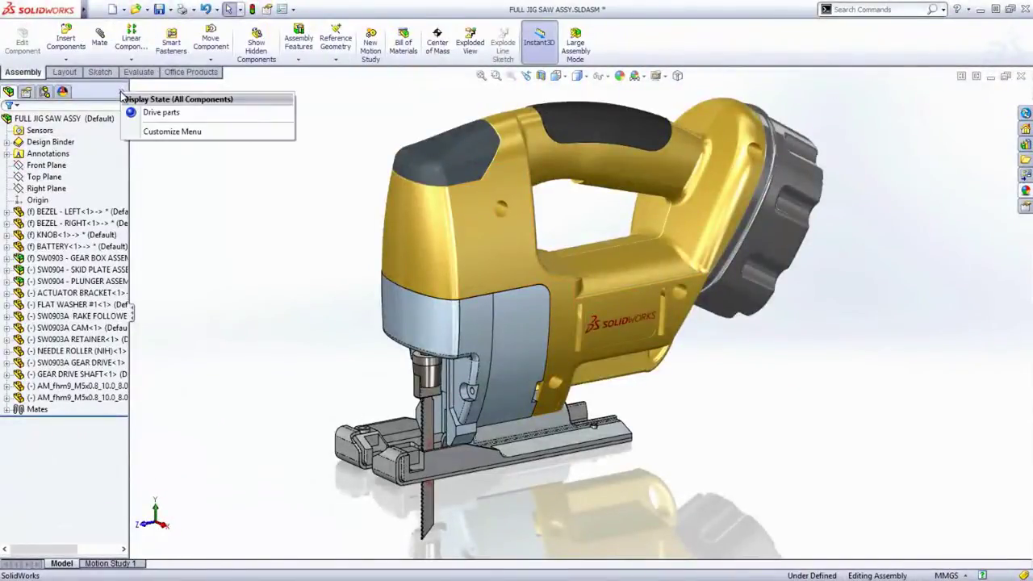
click(144, 112)
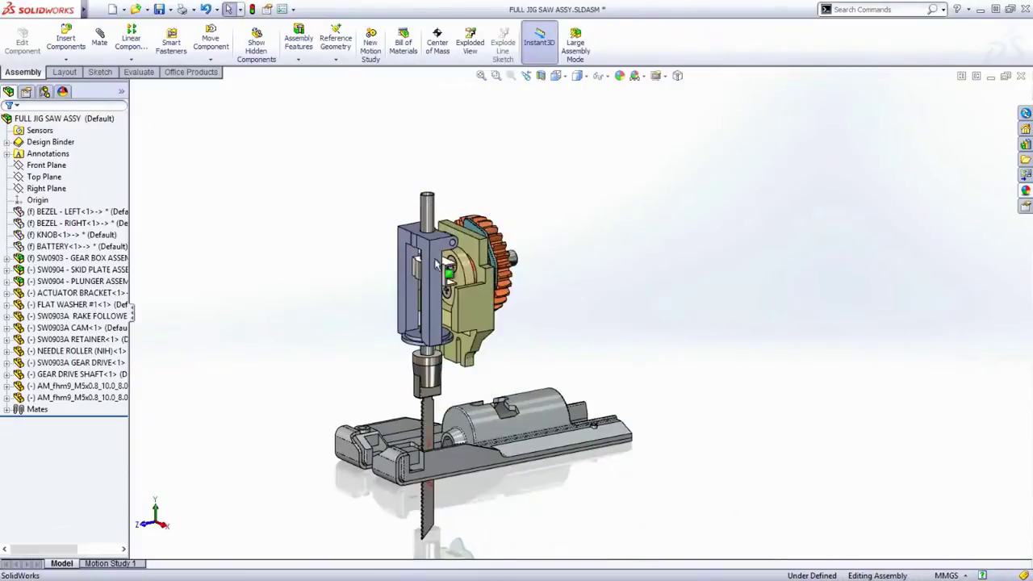
Step: Rotate the orange gear drive about its shaft to run the jigsaw's plunger mechanism
scroll(436, 264, down, 5)
middle_drag(565, 329, 498, 331)
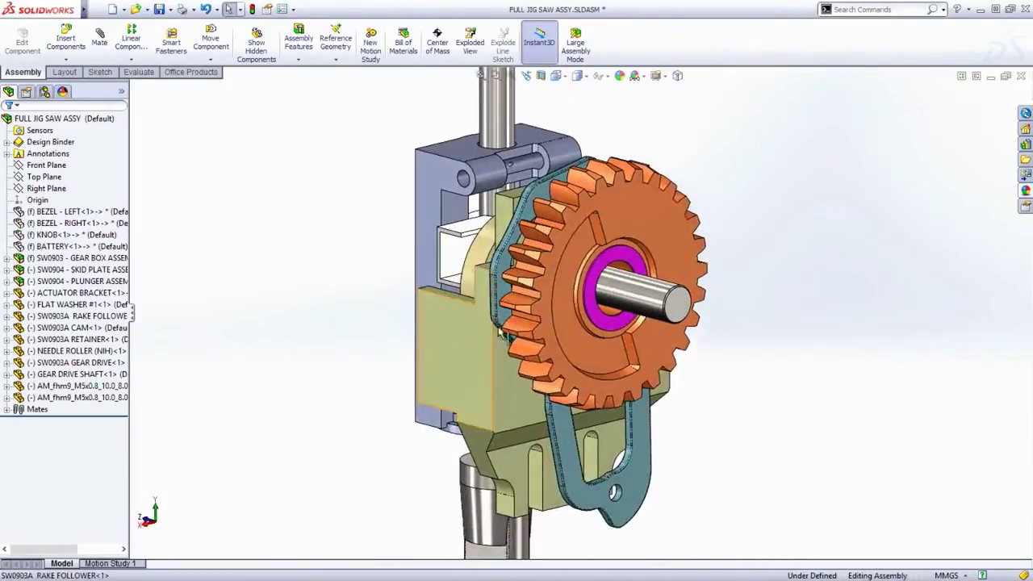
drag(568, 334, 630, 234)
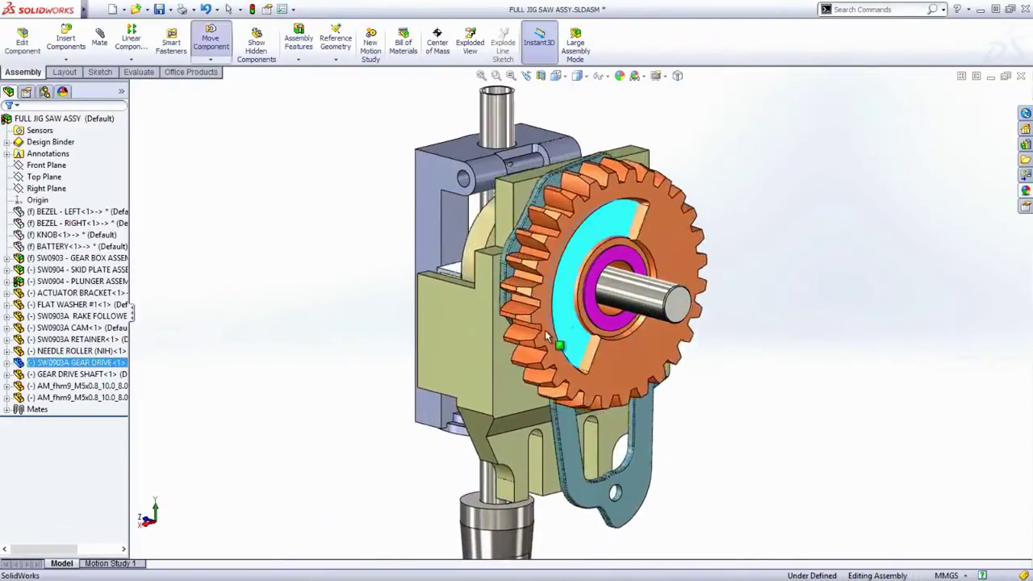
Step: Rotate the gear drive further and move the cam to examine the drive mechanism from the plunger side
drag(548, 338, 558, 309)
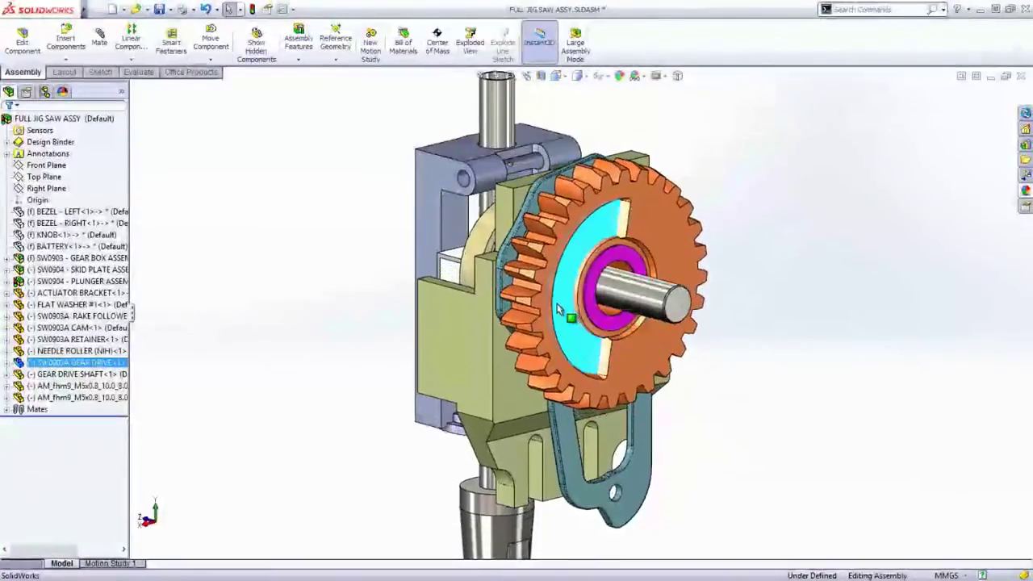
middle_drag(559, 309, 409, 316)
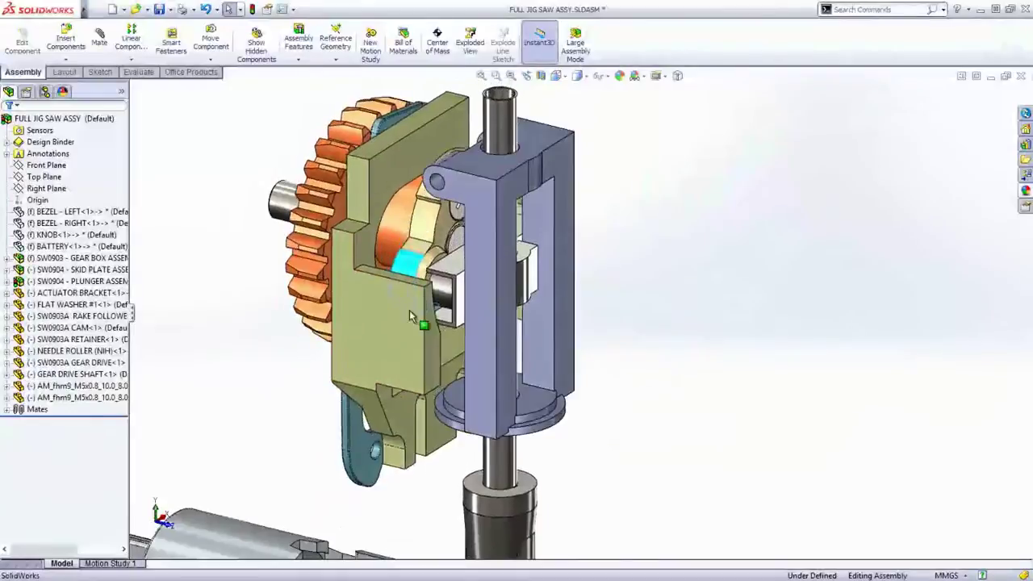
drag(409, 316, 399, 269)
Step: Add a coincident mate between the cam's flat face and the plunger's upper face, forcing the over-defining mate to solve
click(419, 235)
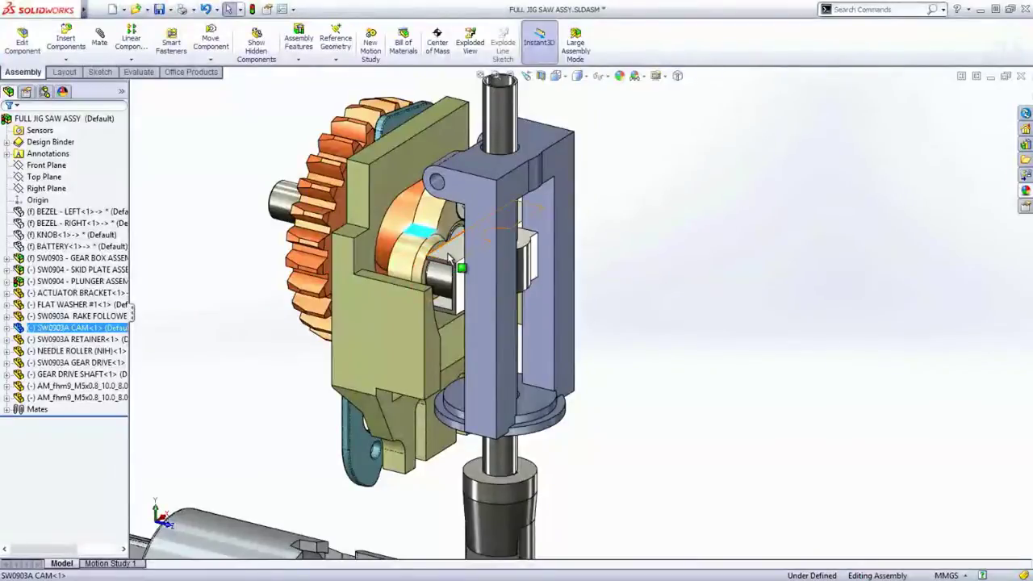
click(477, 236)
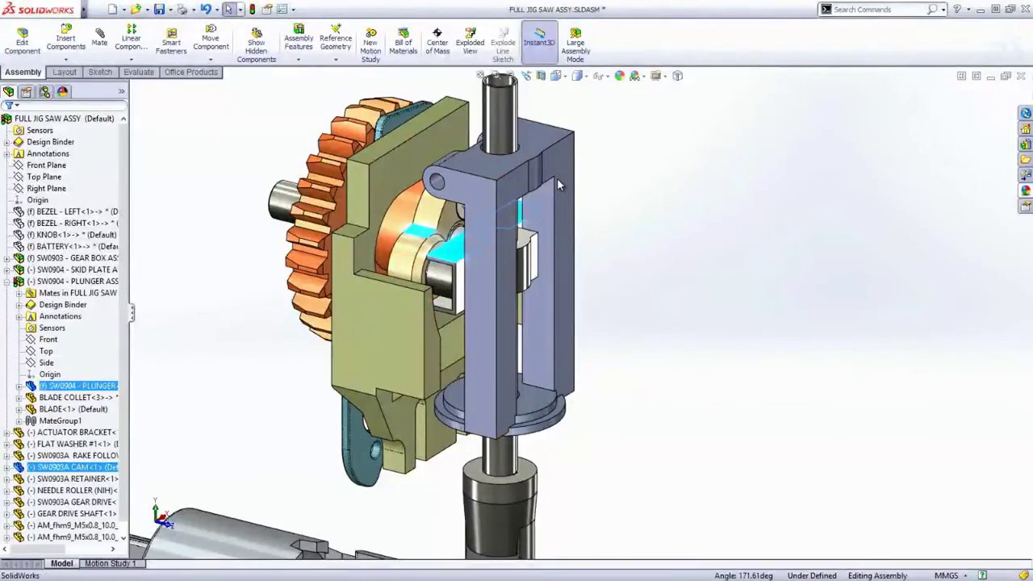
click(557, 185)
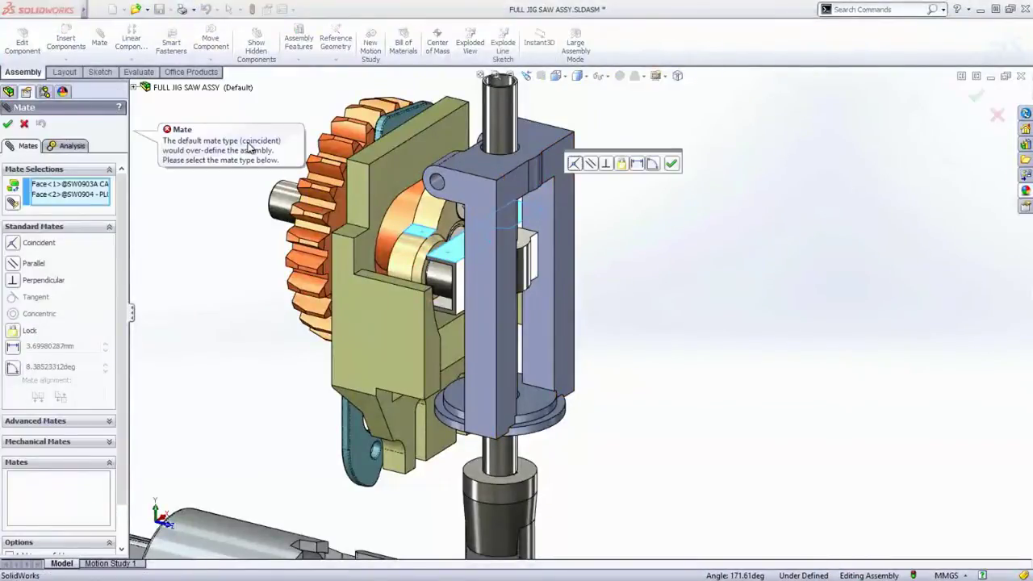
click(574, 163)
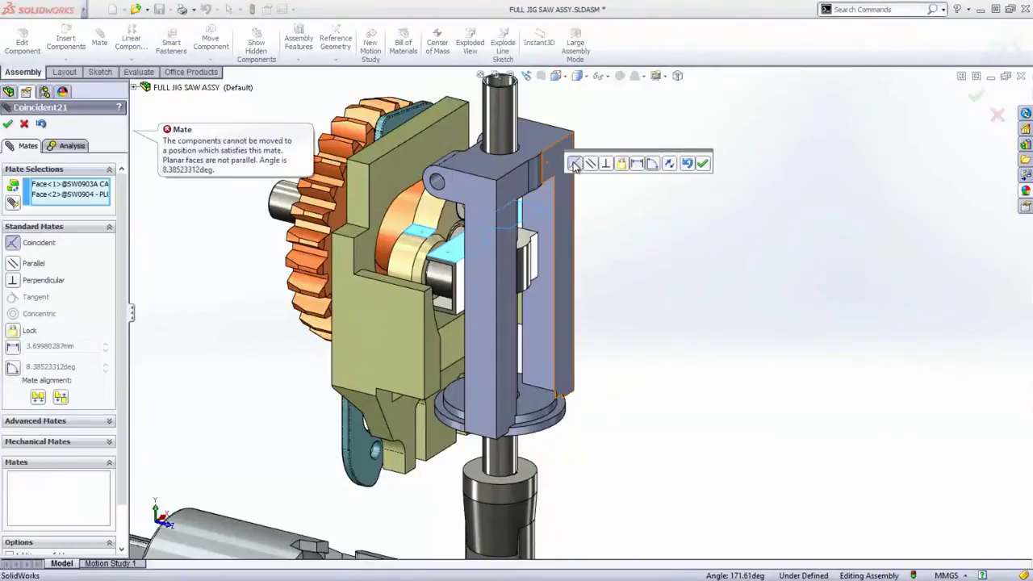
click(702, 164)
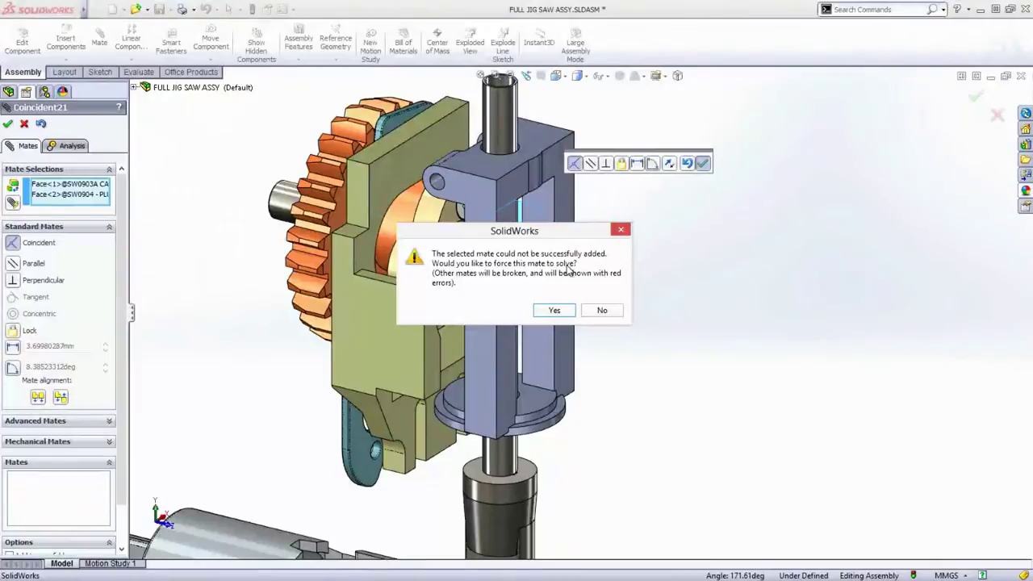
click(547, 310)
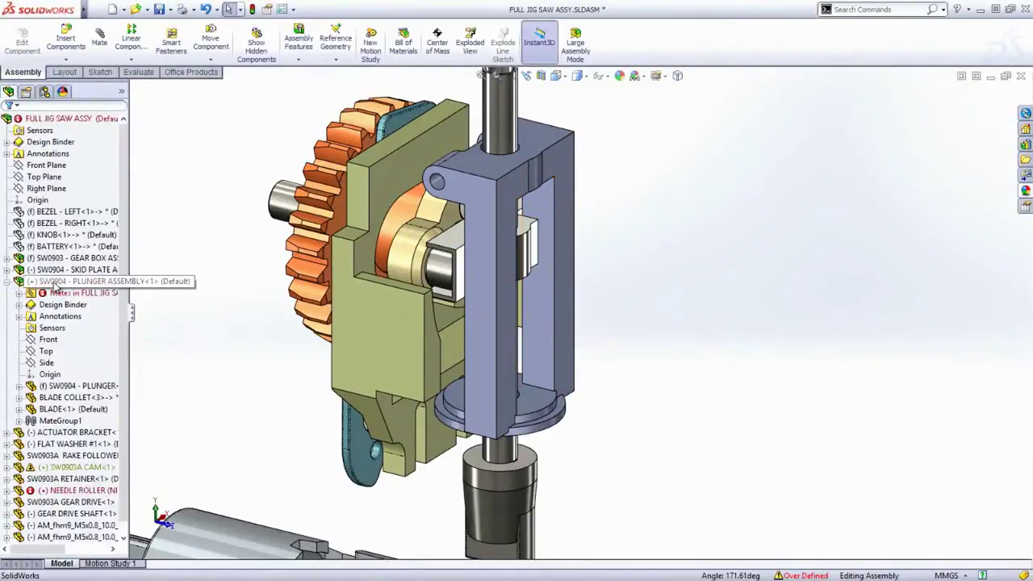
Step: Look through the plunger assembly's mates and the top-level Mates folder for mates with errors
click(18, 293)
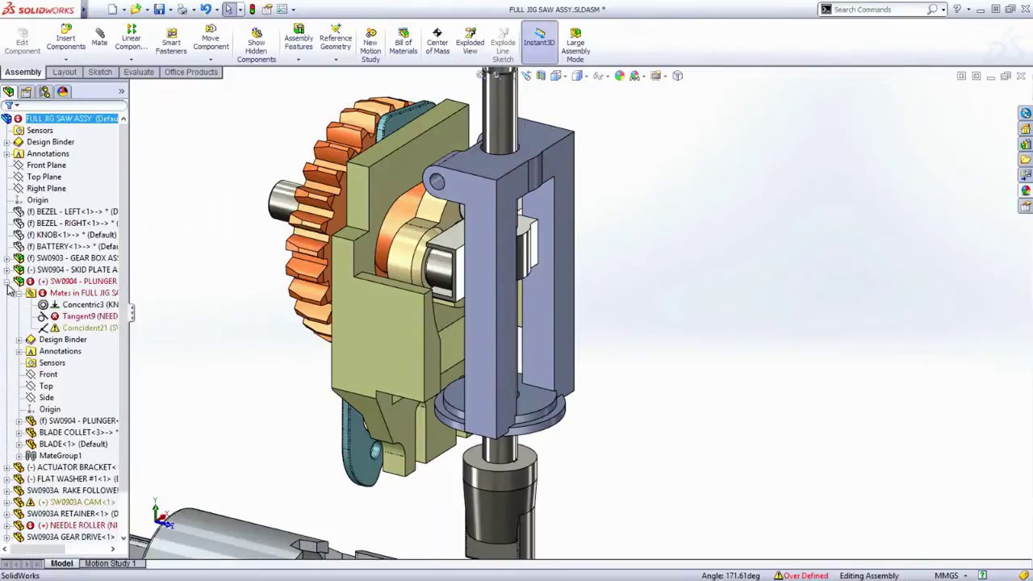
click(9, 282)
click(8, 409)
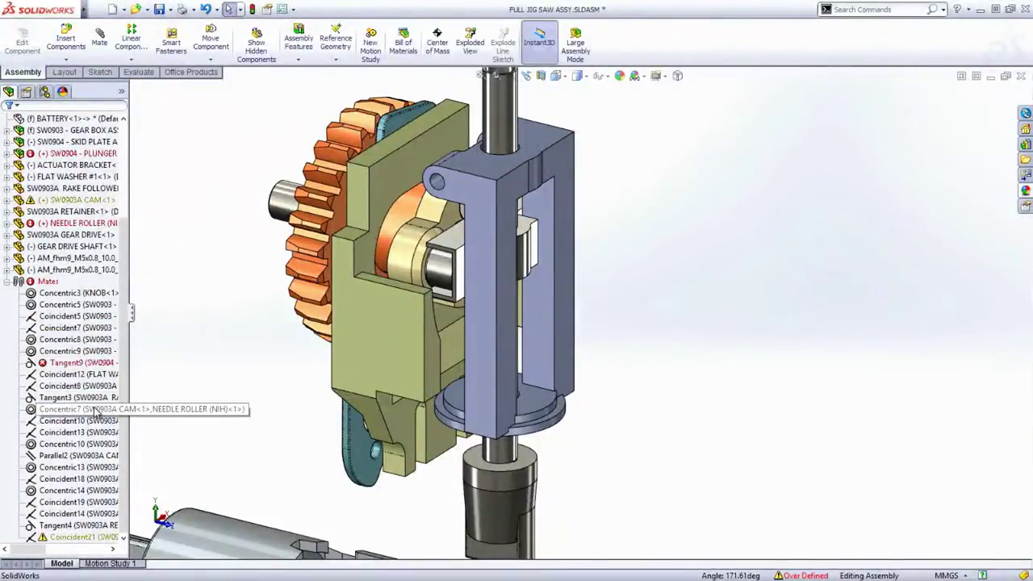
mouse_move(95, 411)
Step: List the assembly's mate errors and try to resolve the Tangent9 mate between the plunger assembly and needle roller from its callout
click(812, 576)
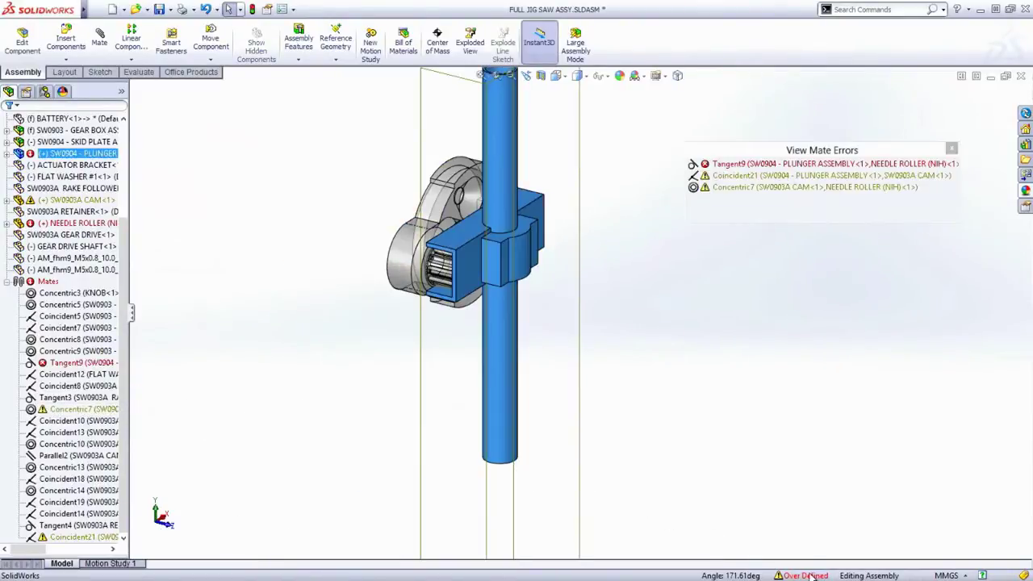
click(730, 164)
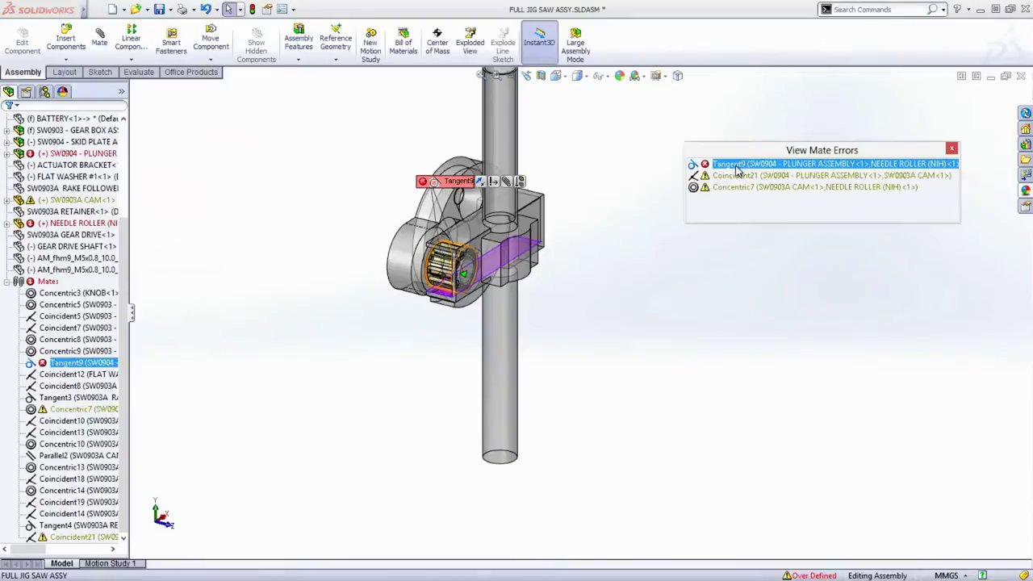
drag(450, 185, 329, 171)
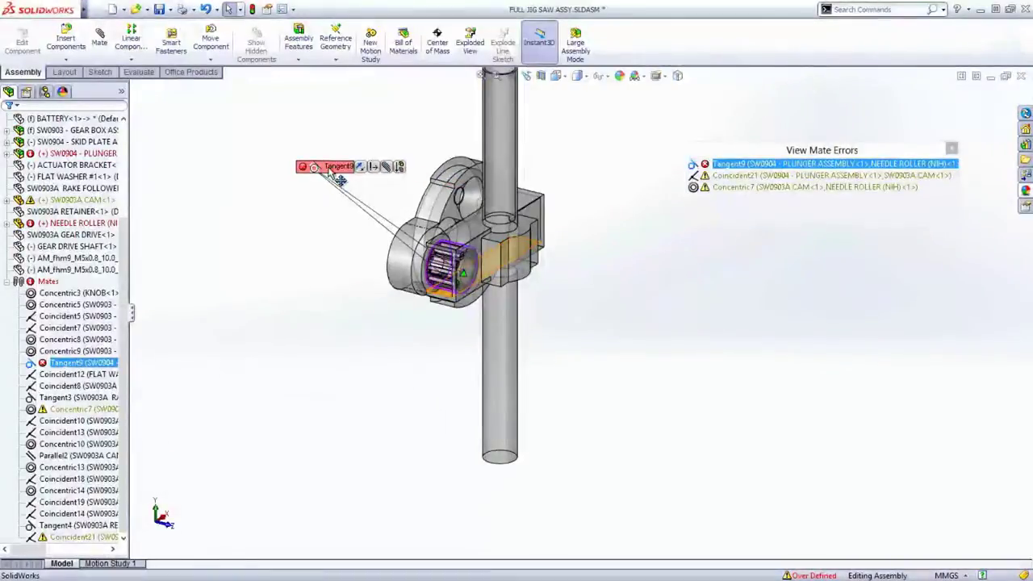
click(376, 172)
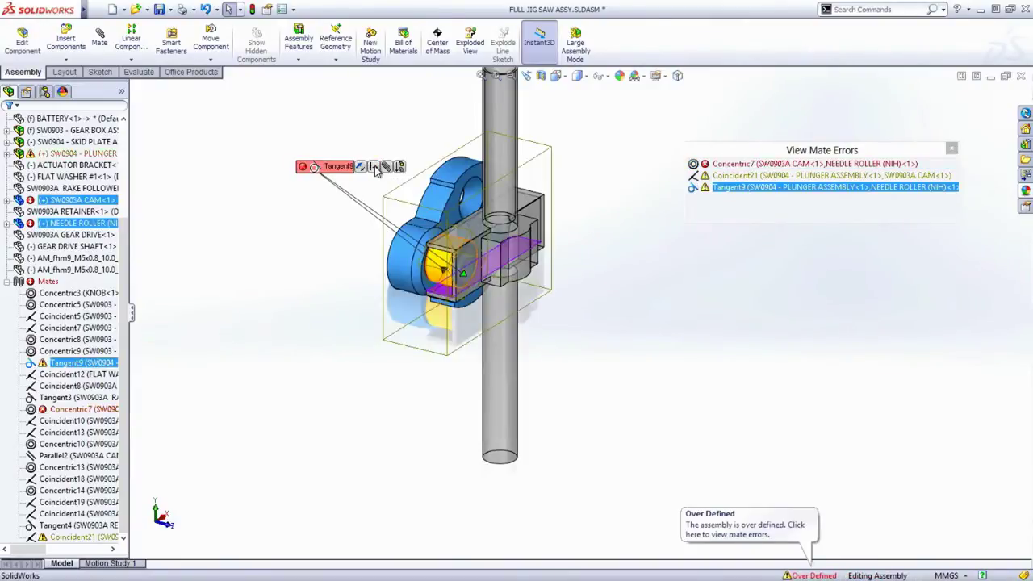
Step: Check the Concentric7 and Coincident21 mate errors and delete the Coincident21 mate between the plunger assembly and the cam
click(735, 164)
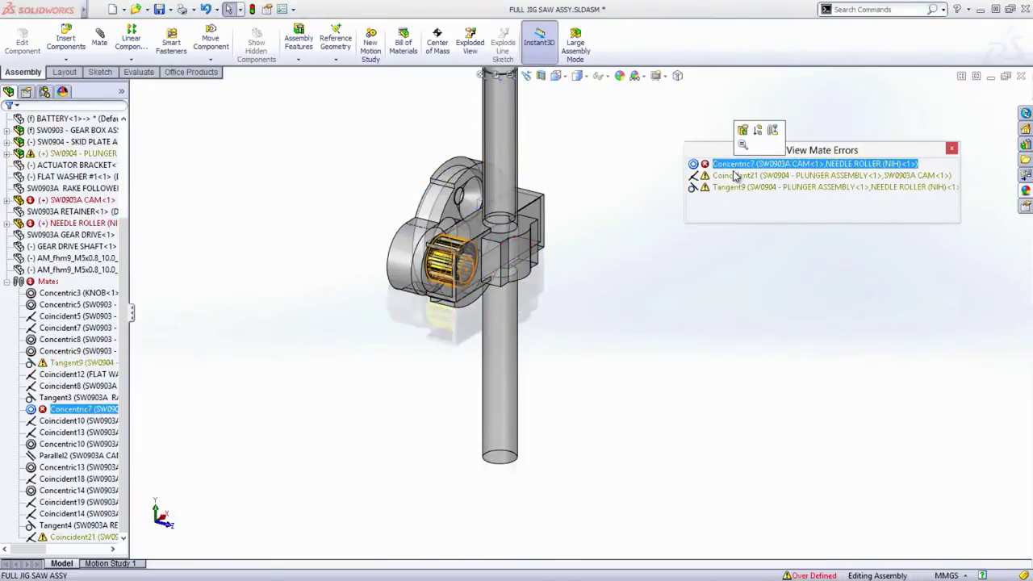
click(736, 176)
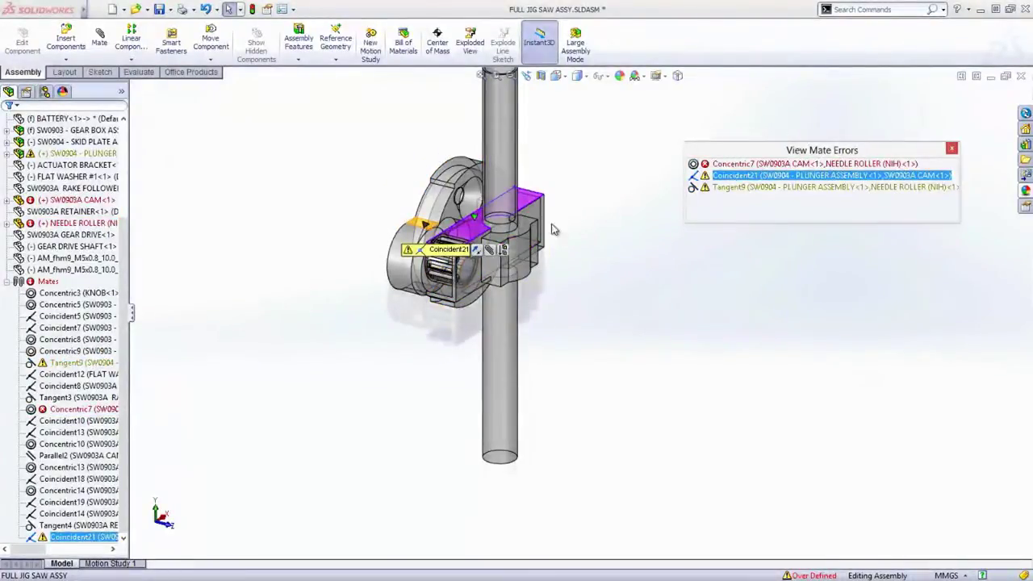
drag(455, 254, 365, 172)
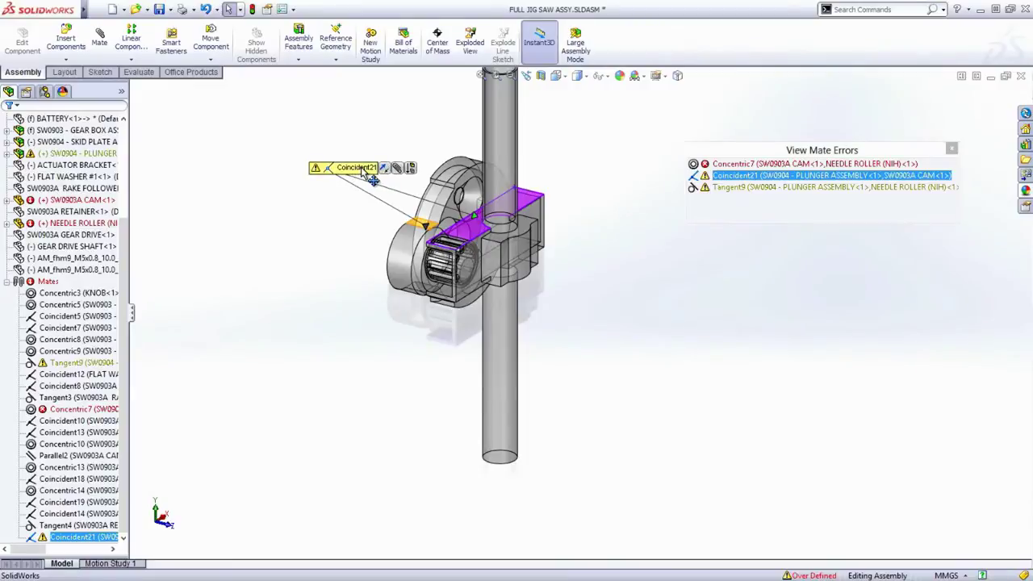
right_click(411, 173)
click(440, 254)
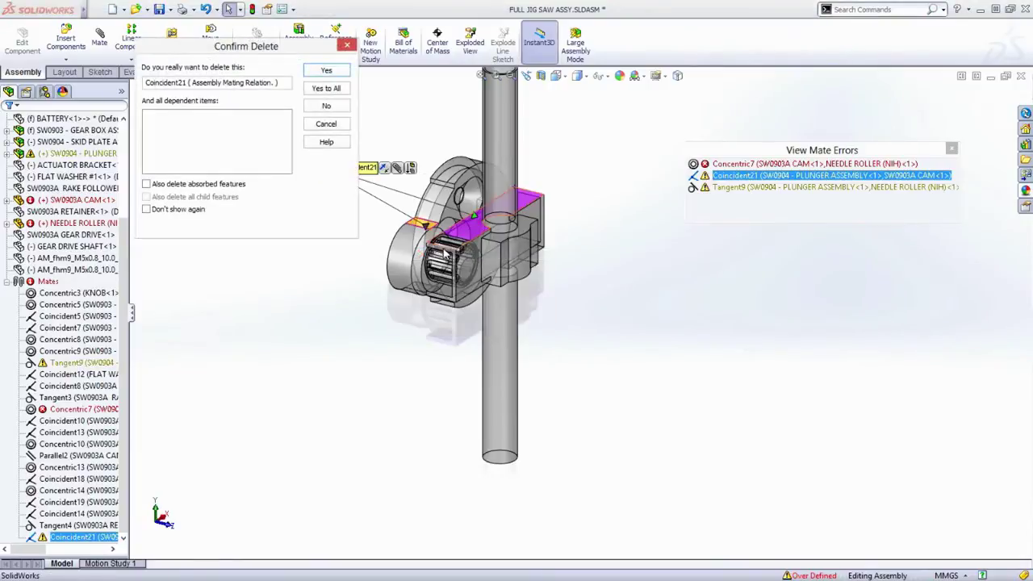
click(326, 75)
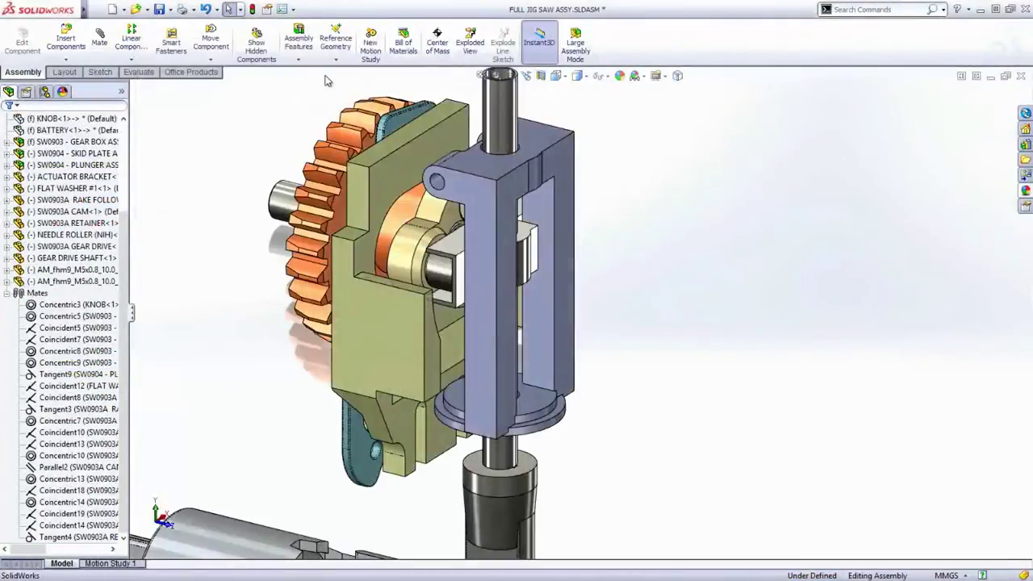
Step: Move the cam to test the motion of the repaired plunger mechanism and clear the selection
drag(404, 234, 396, 269)
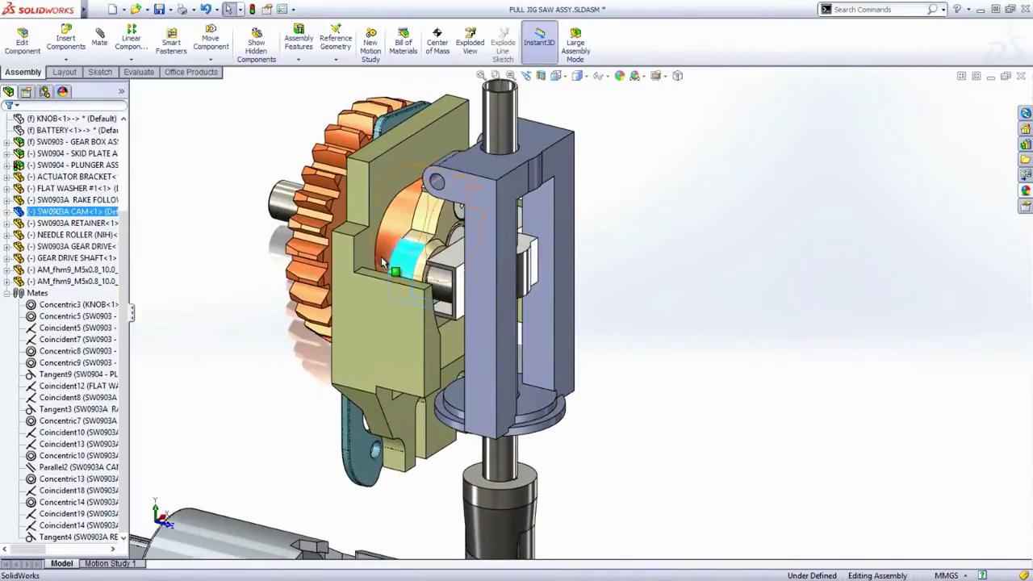
key(Escape)
Step: Restore the display of the complete jigsaw with its housing and view the whole assembly from the blade side
click(121, 91)
click(157, 109)
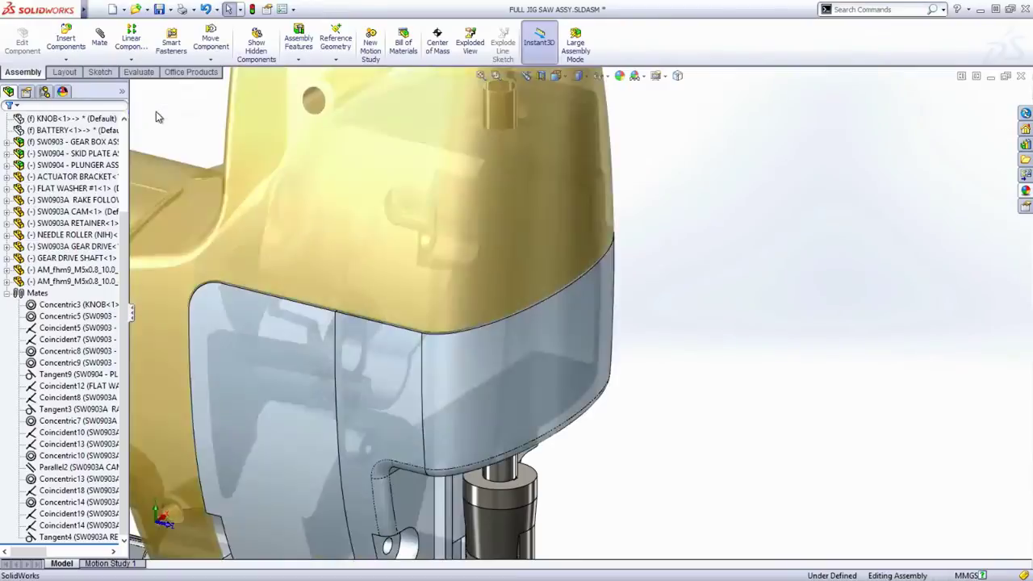
key(f)
middle_drag(543, 317, 407, 320)
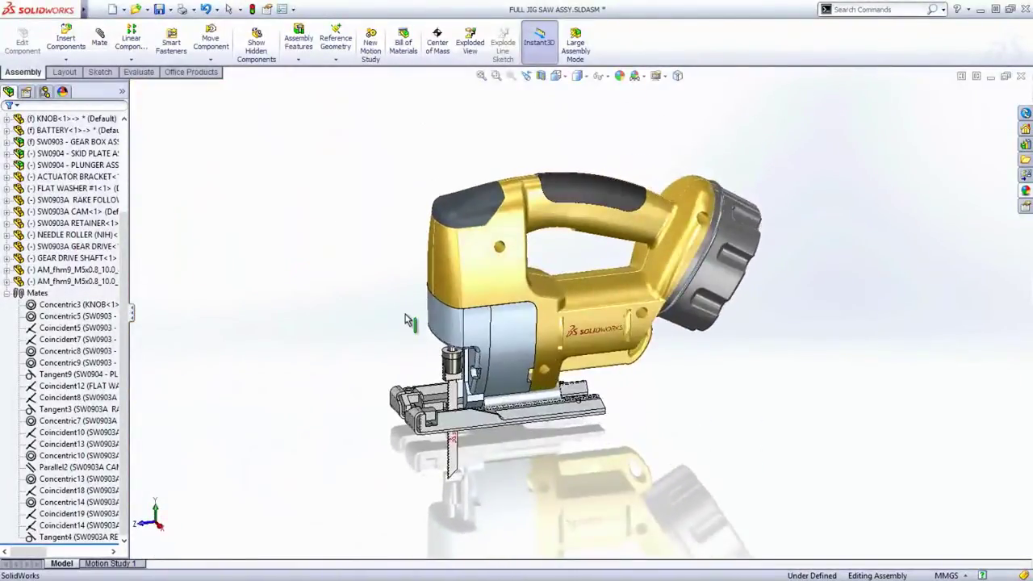